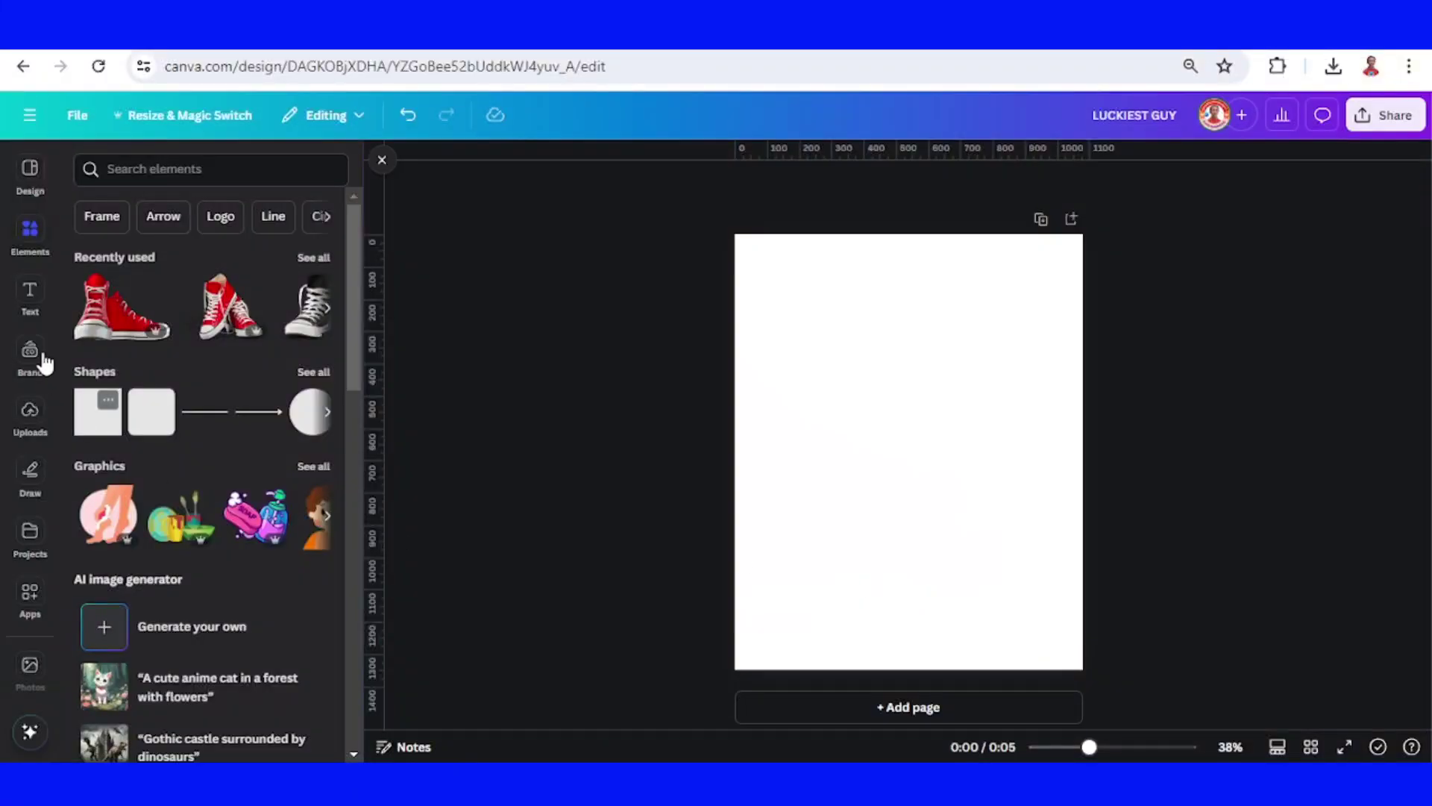
Add a 'JUST DROPPED' heading in Luckiest Guy, enlarge it to size 111, and centre it on the page.
left_click(29, 300)
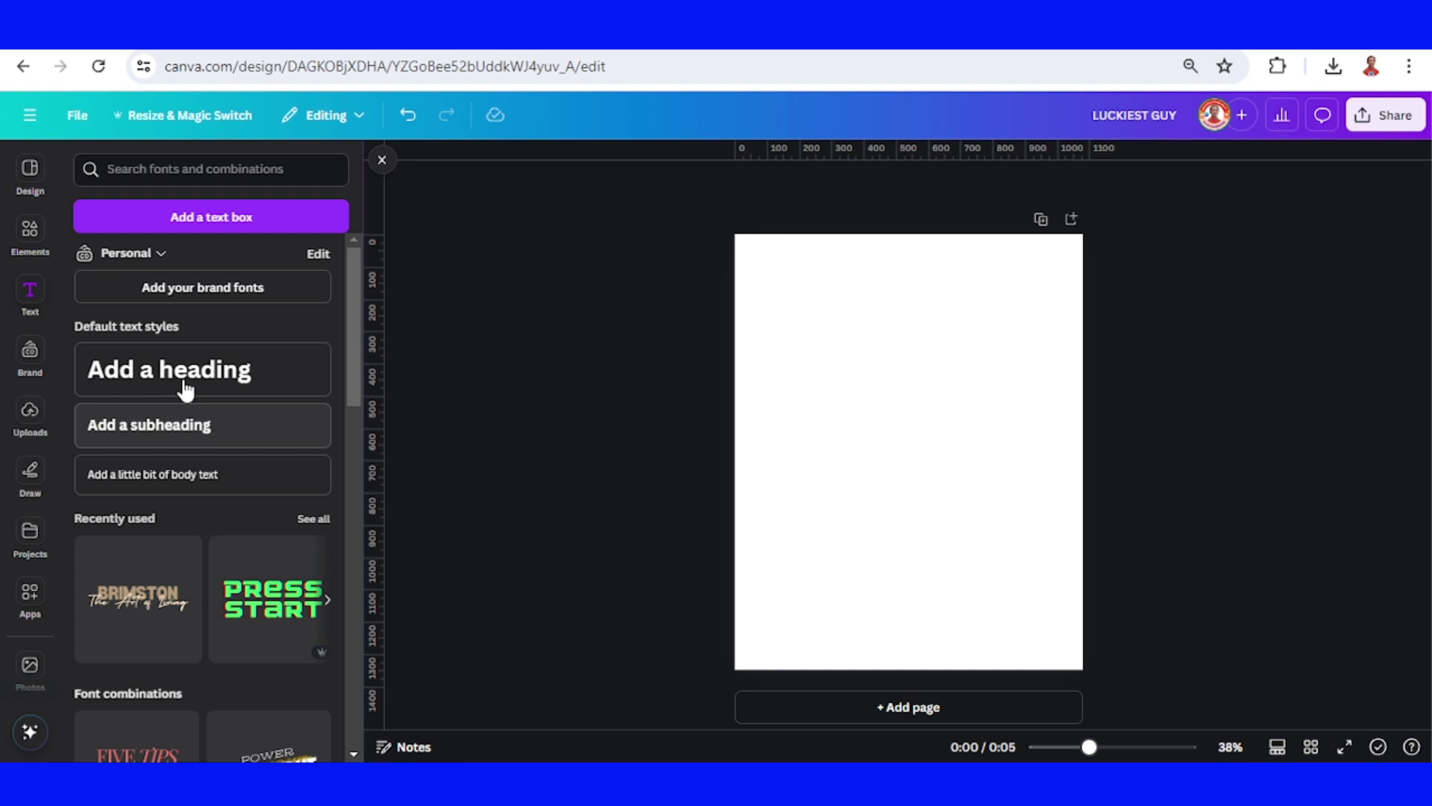
left_click(179, 377)
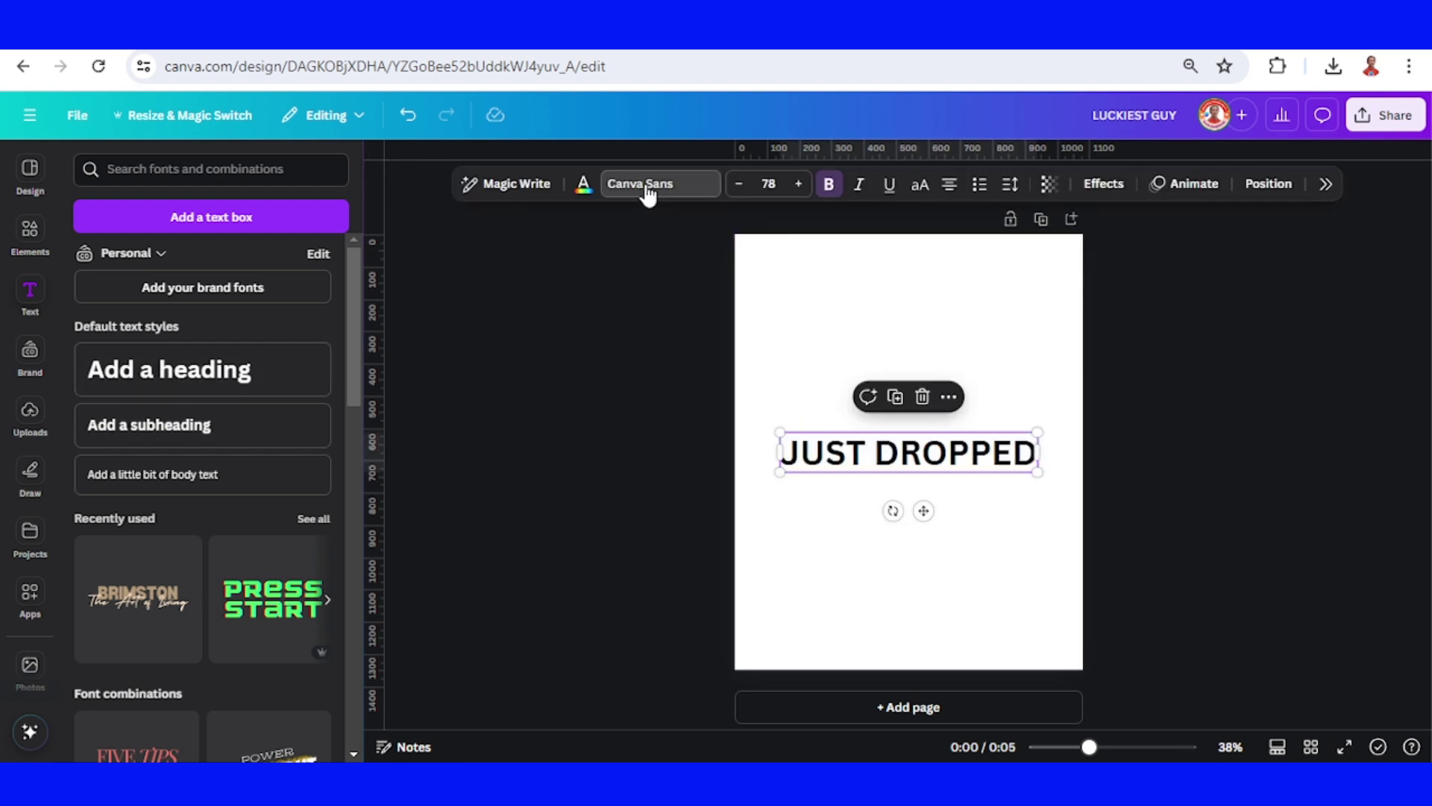
left_click(646, 186)
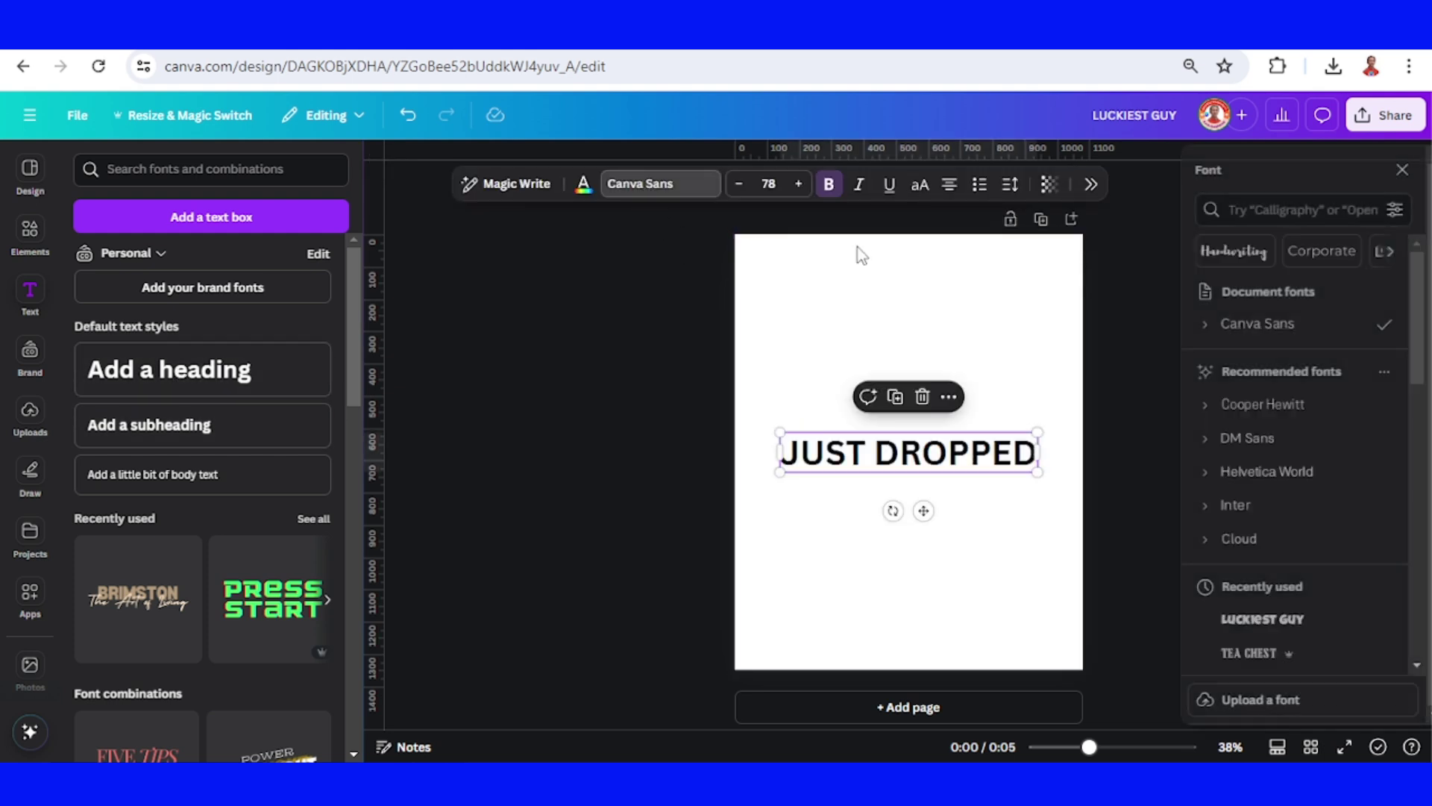
left_click(1272, 627)
left_click_drag(1017, 472, 1054, 518)
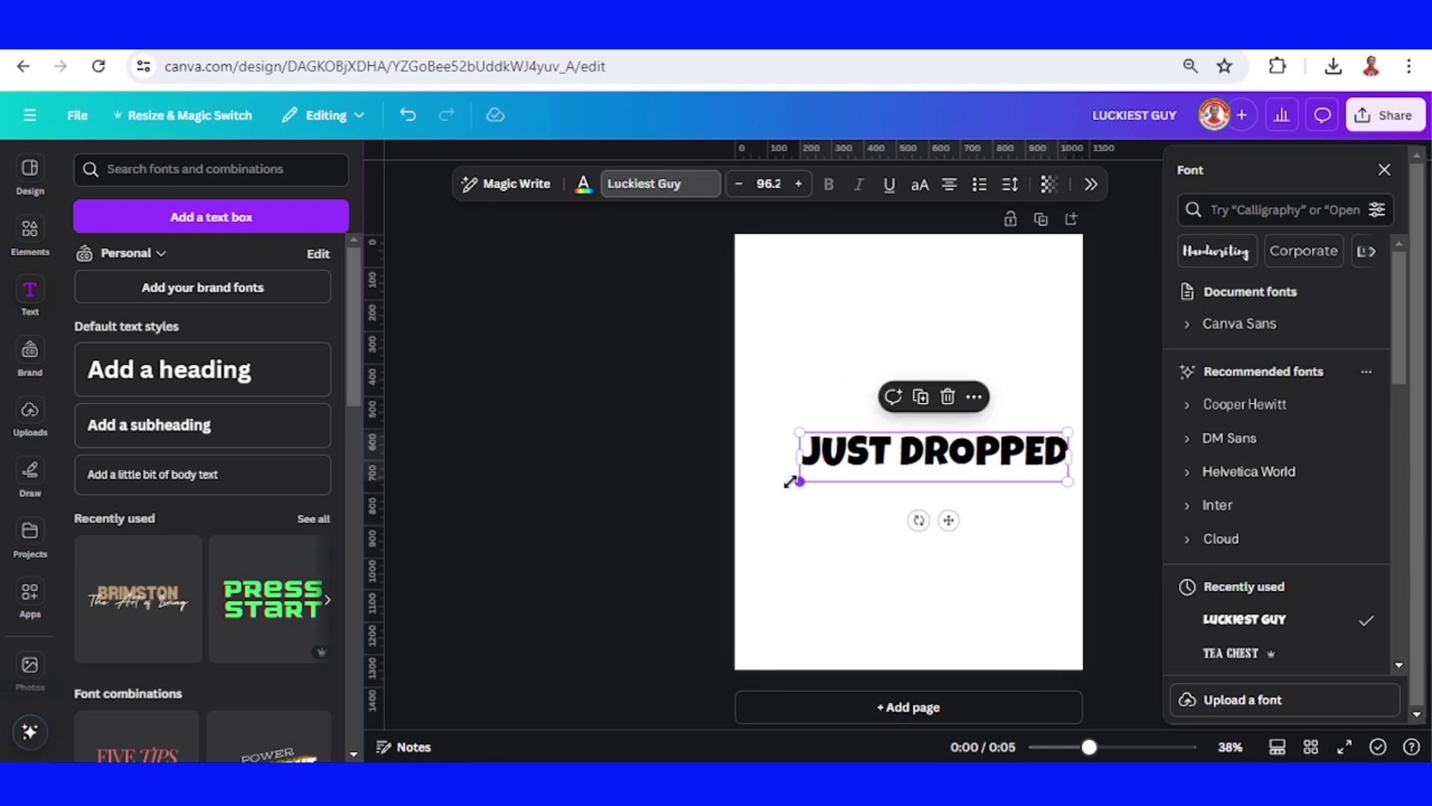
left_click_drag(794, 482, 757, 489)
left_click_drag(910, 463, 906, 462)
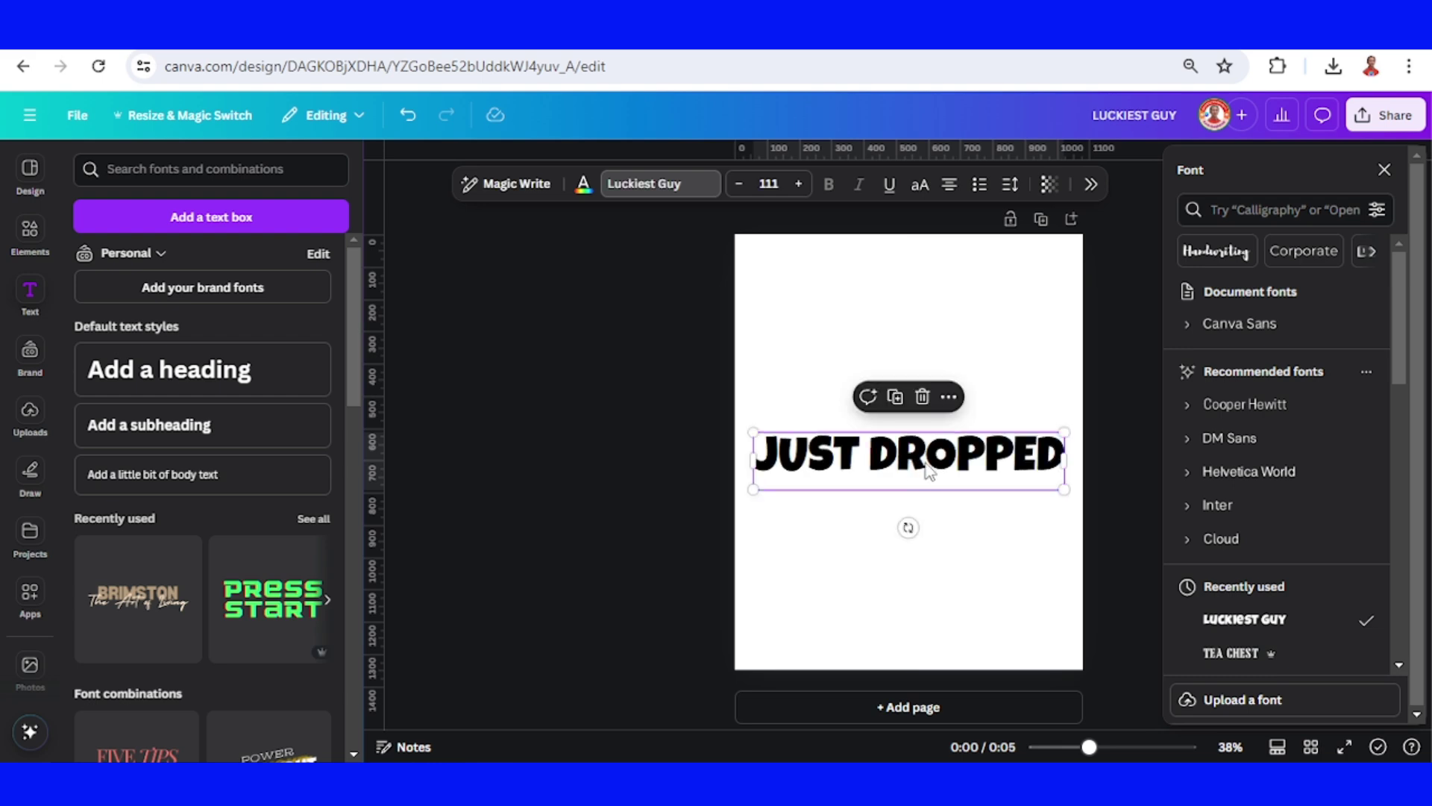
Duplicate the JUST DROPPED heading into five stacked lines.
left_click(898, 403)
left_click_drag(925, 459, 919, 416)
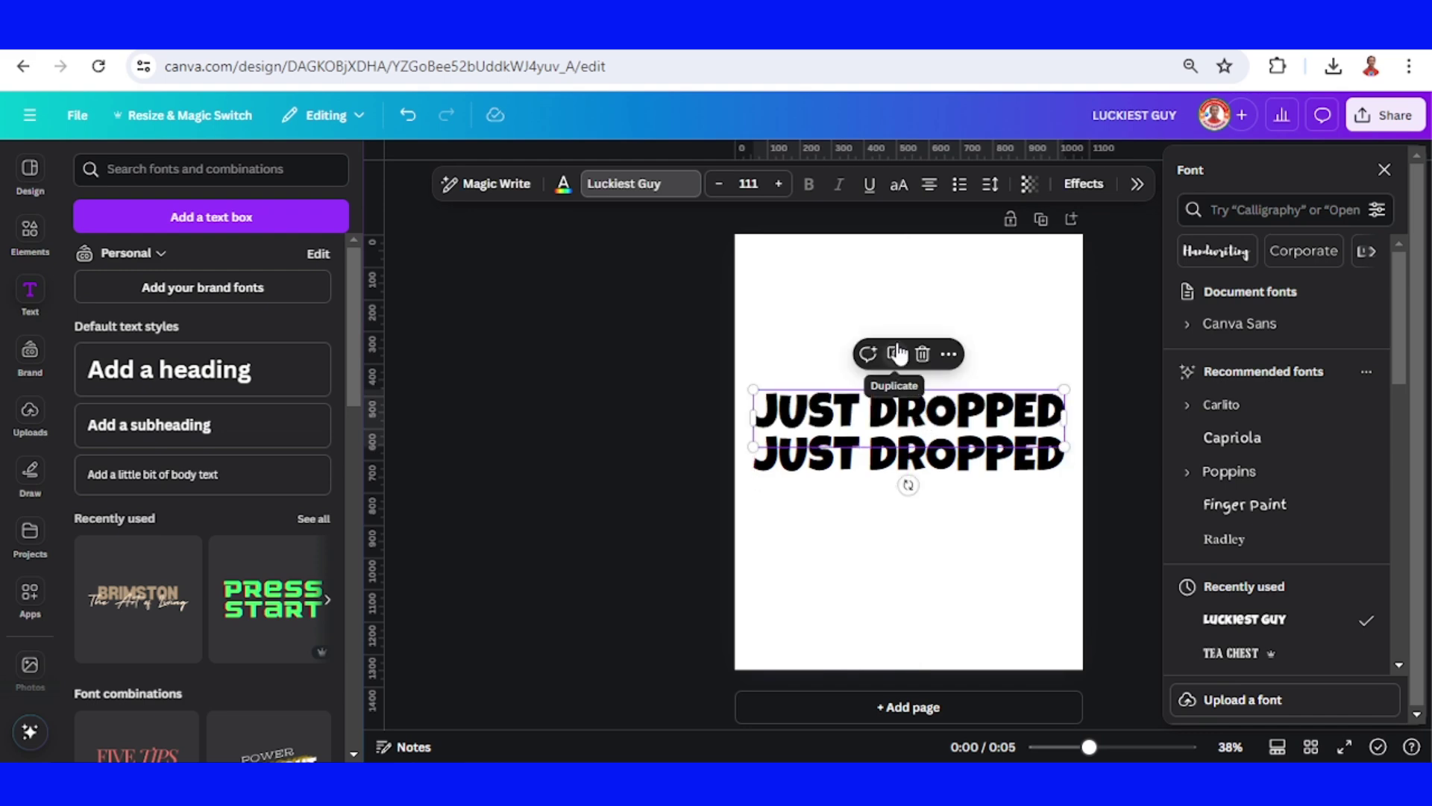
left_click(898, 352)
left_click(894, 313)
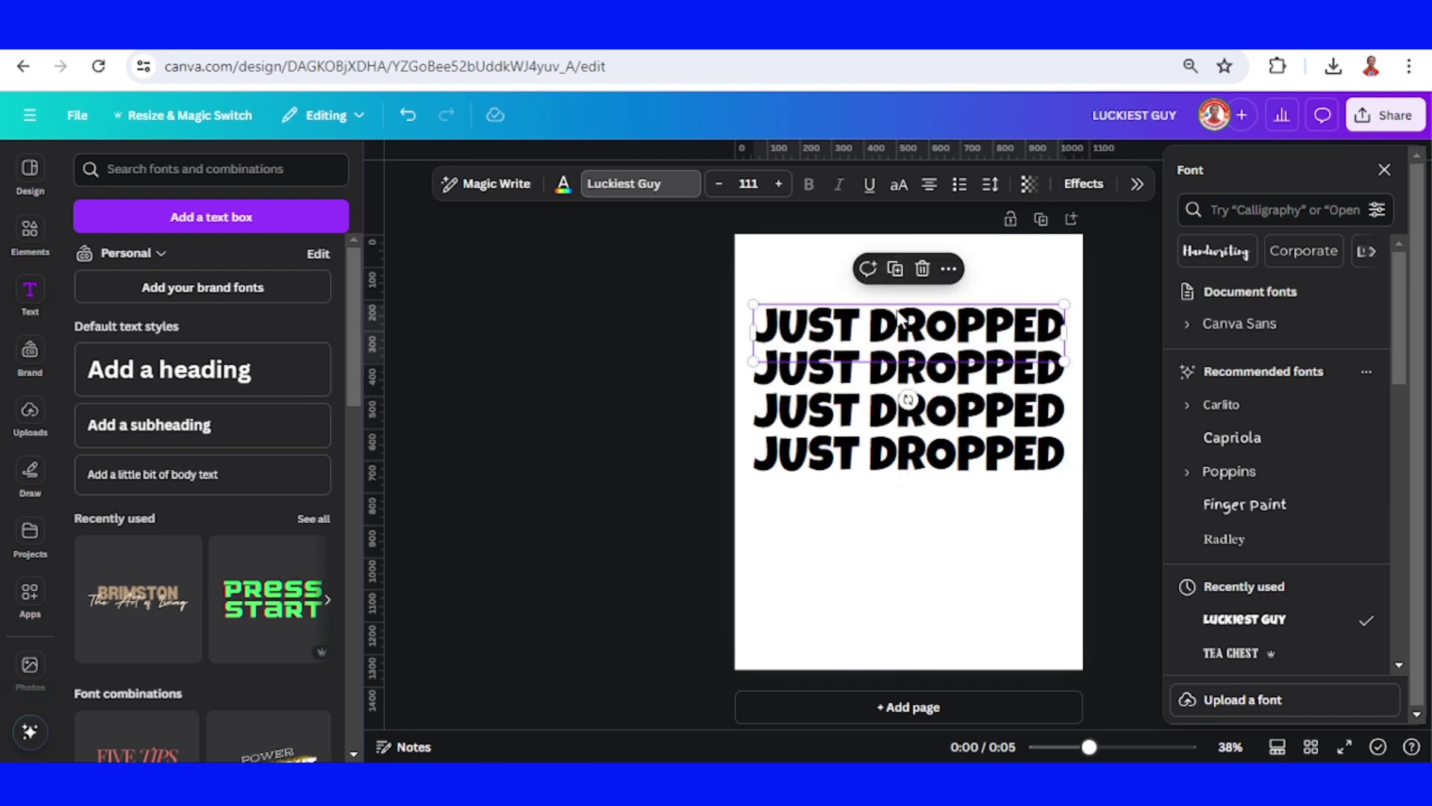
left_click(895, 267)
Copy the stacked lines below the originals to make nine rows, then group all rows.
left_click_drag(1134, 417, 659, 261)
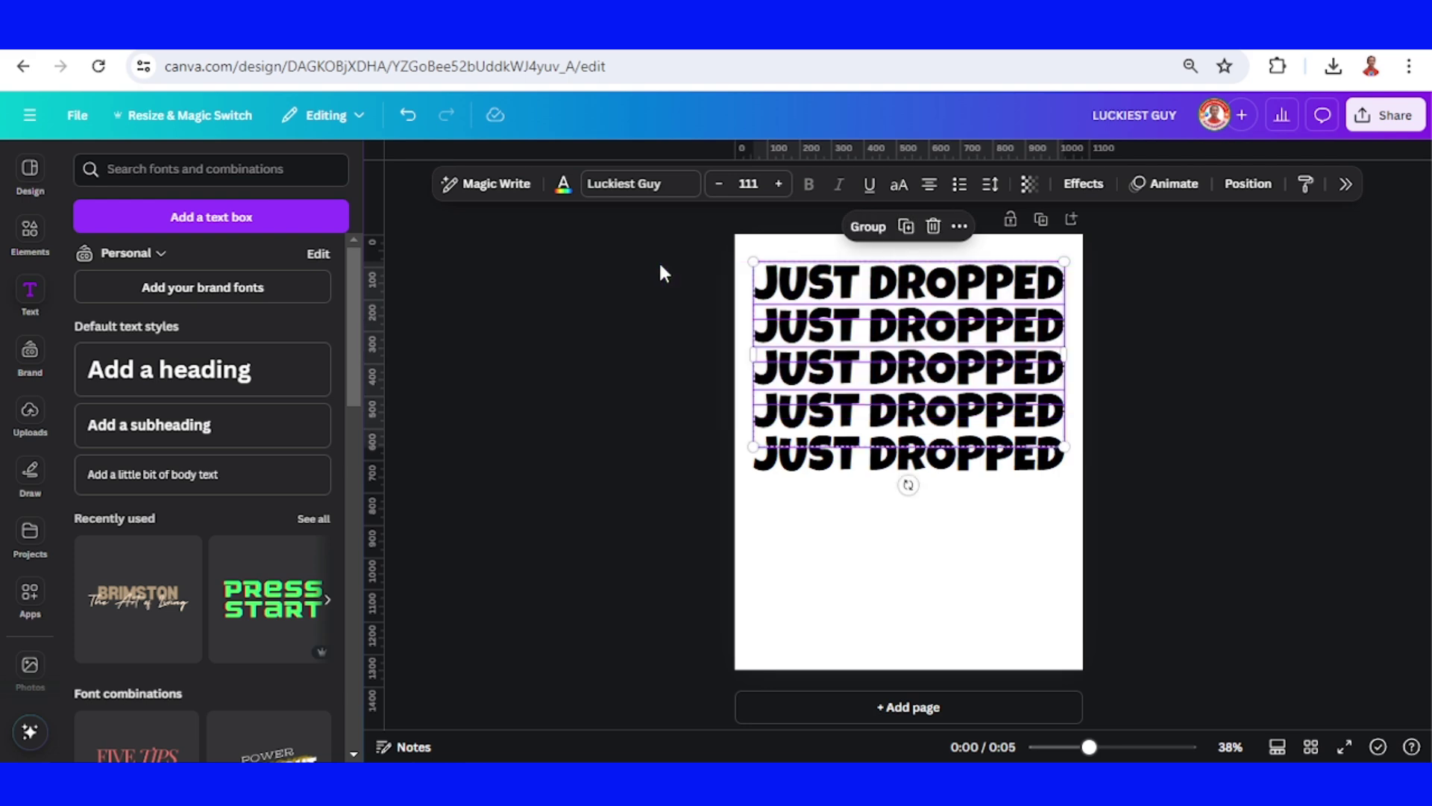
left_click(906, 226)
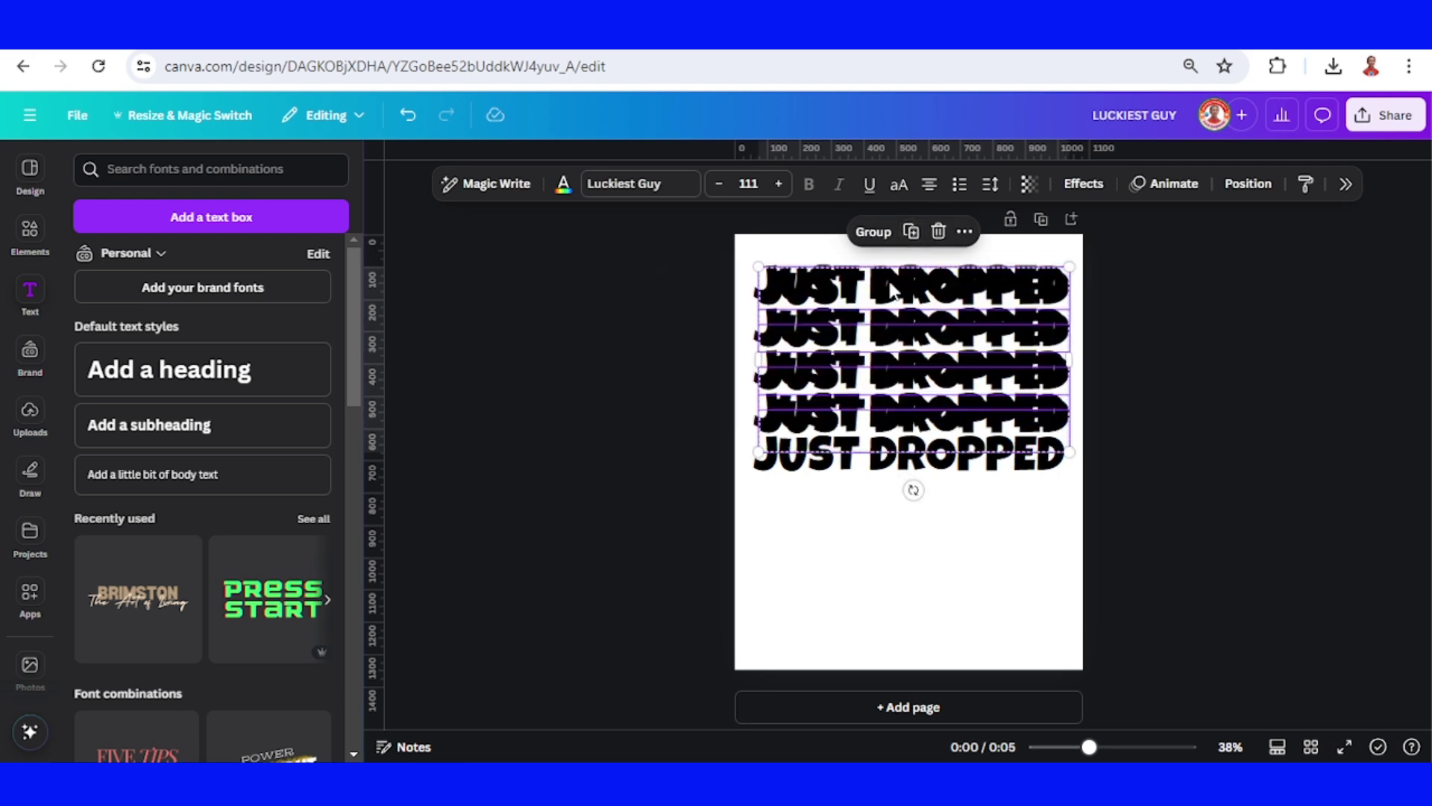
left_click_drag(895, 293, 882, 491)
left_click_drag(1134, 234, 675, 654)
left_click(863, 228)
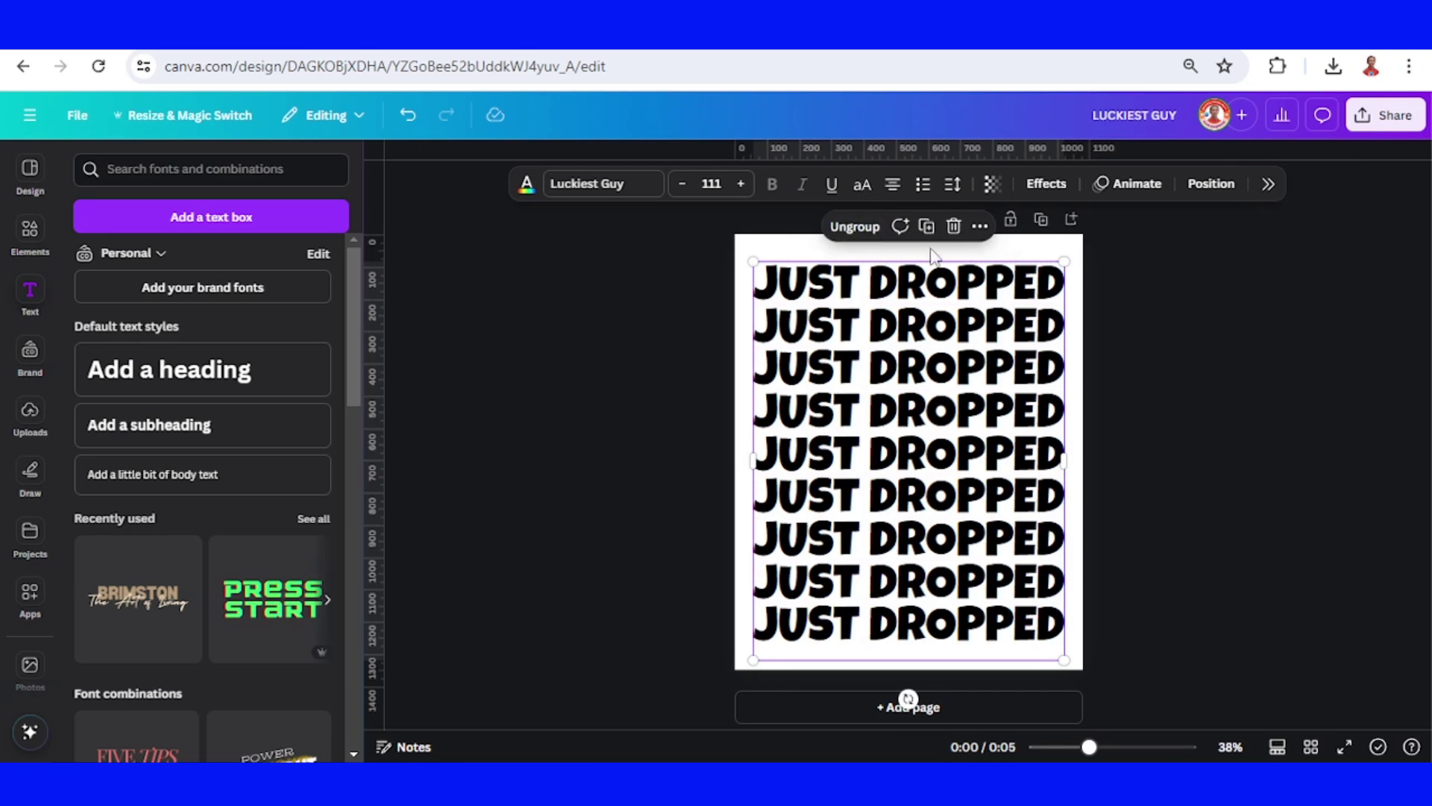
Apply the Hollow effect to the text group, overlay a duplicate, and reset the copy's effect to None.
left_click(1055, 190)
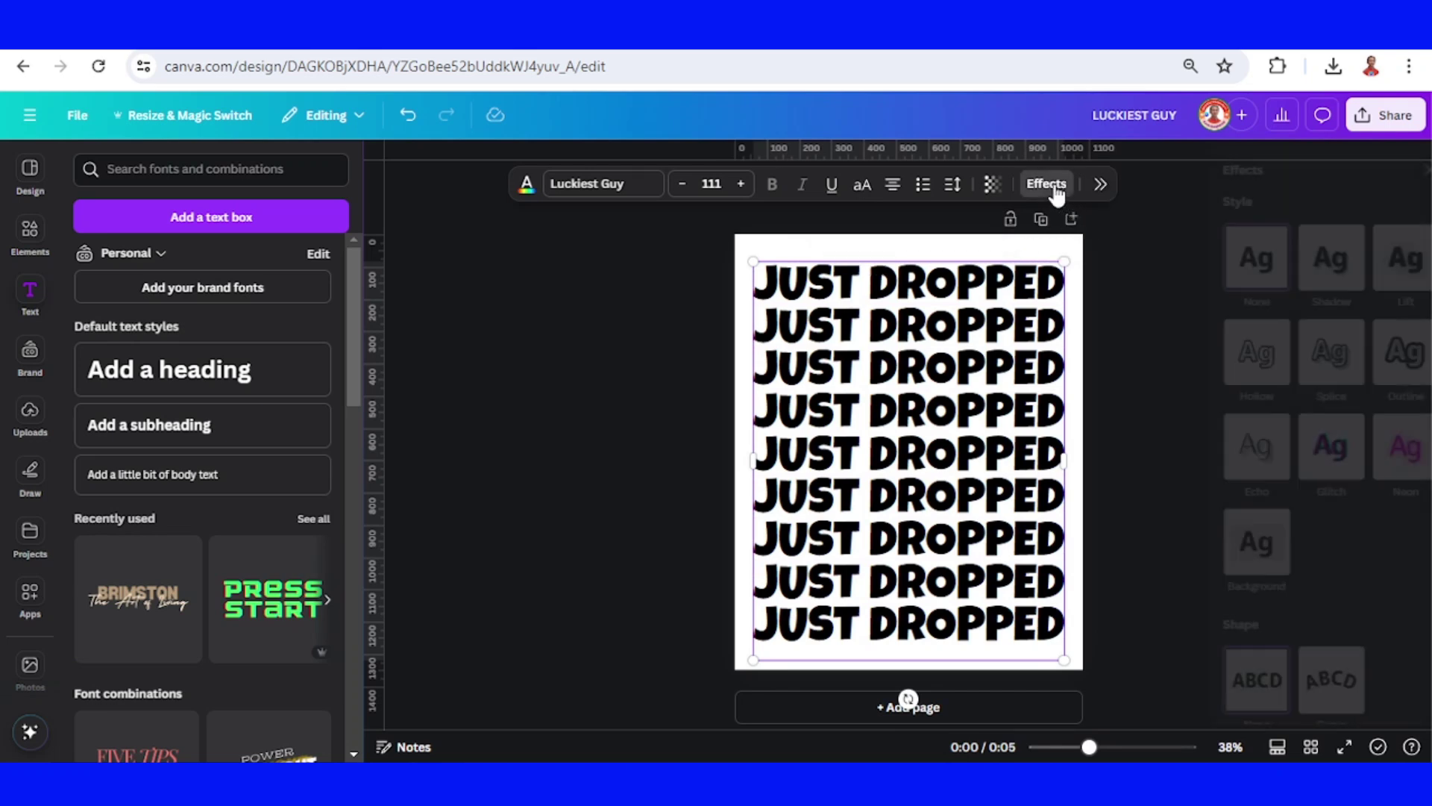
left_click(1223, 367)
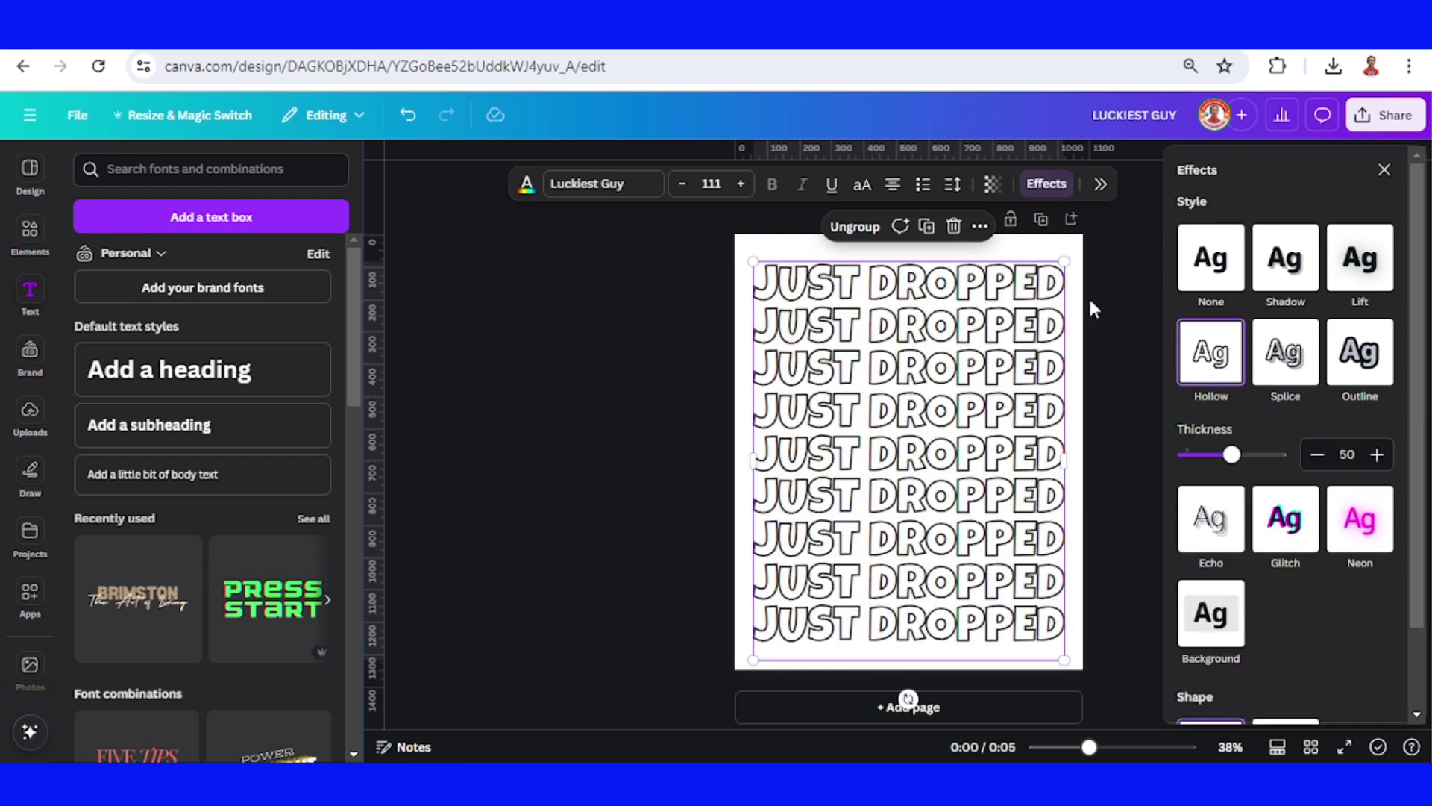
left_click(925, 226)
mouse_move(927, 351)
left_mouse_down()
mouse_move(967, 337)
mouse_move(909, 333)
left_mouse_up()
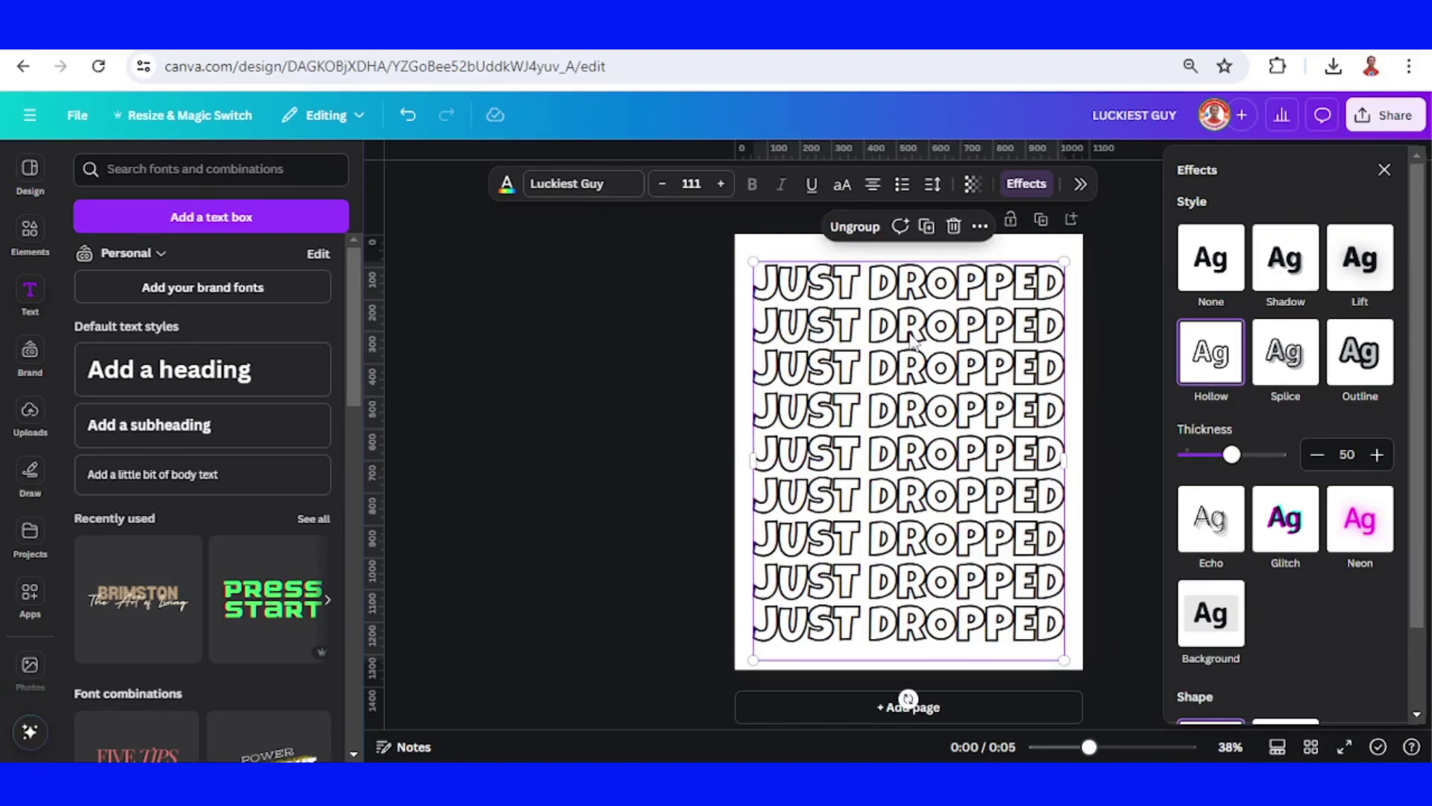
left_click(1219, 258)
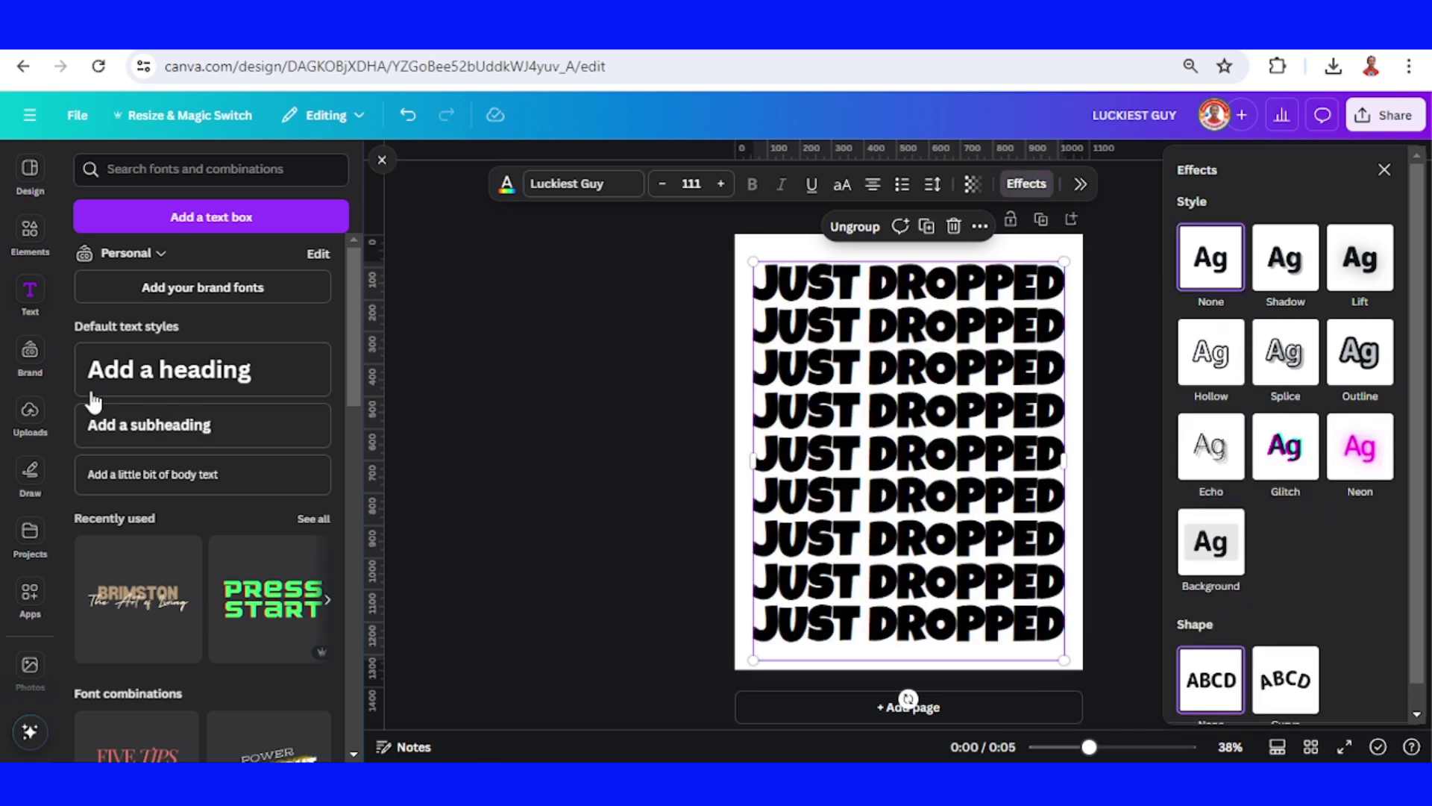
Add the red sneaker from Elements, shrink it, and park it above the page.
left_click(30, 231)
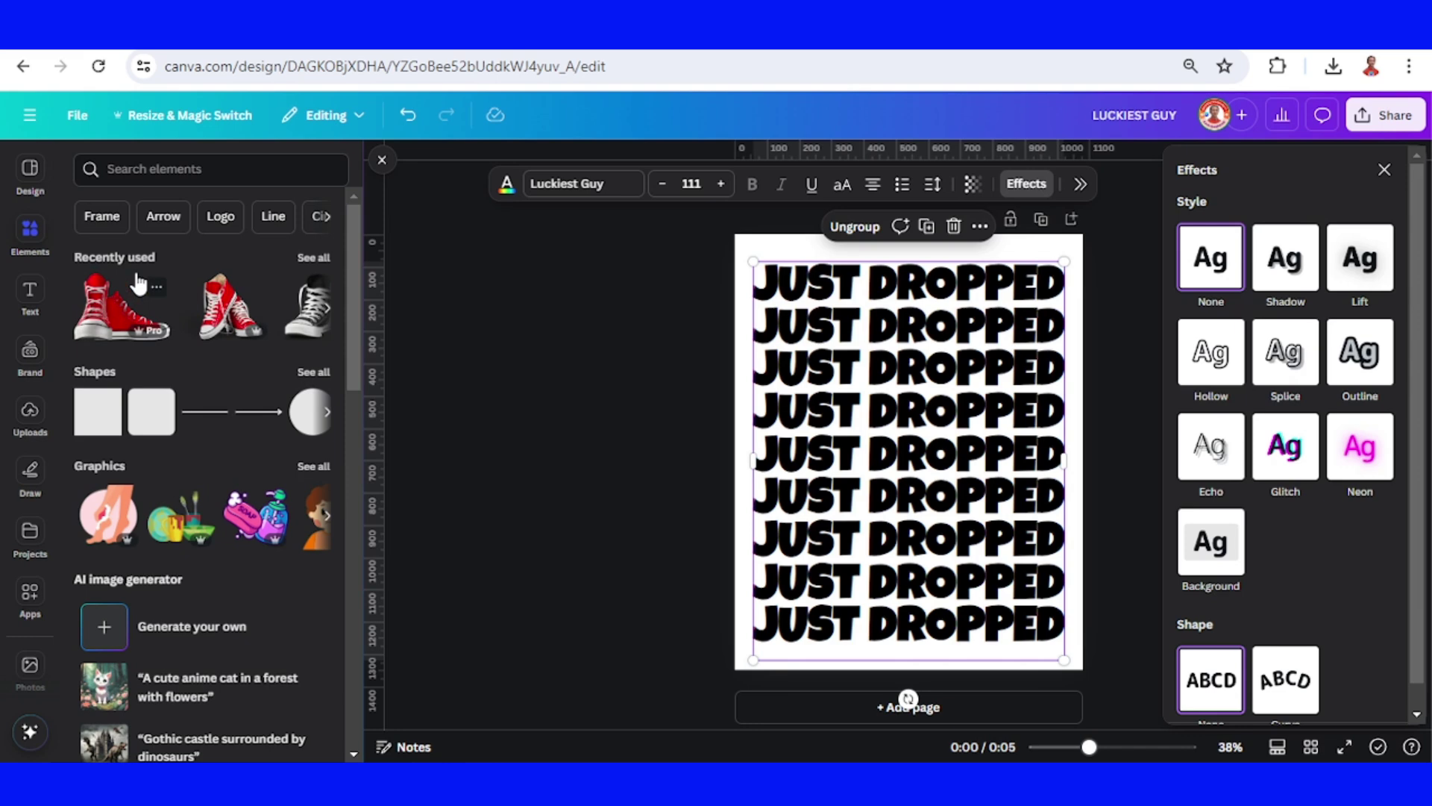
left_click(157, 288)
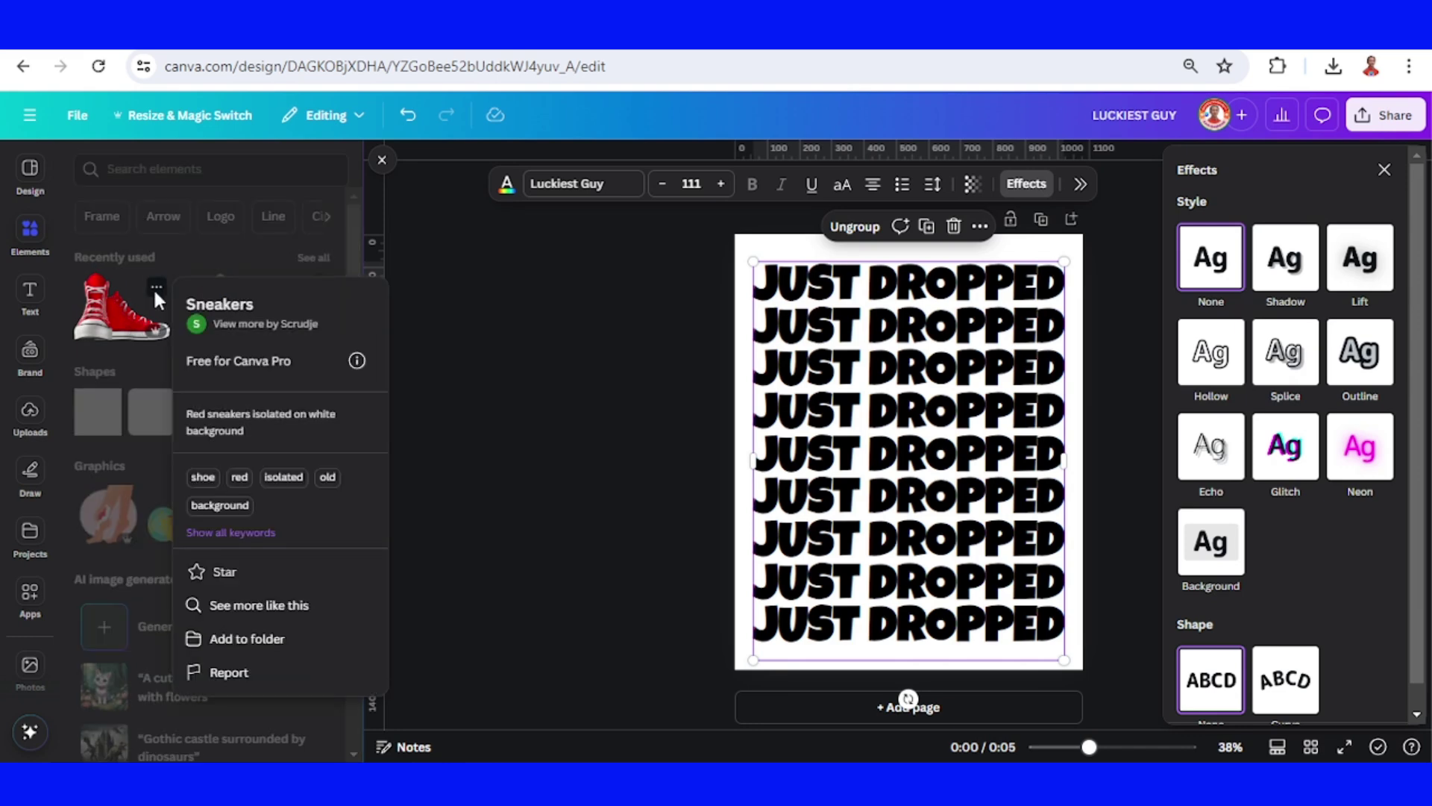
left_click(104, 320)
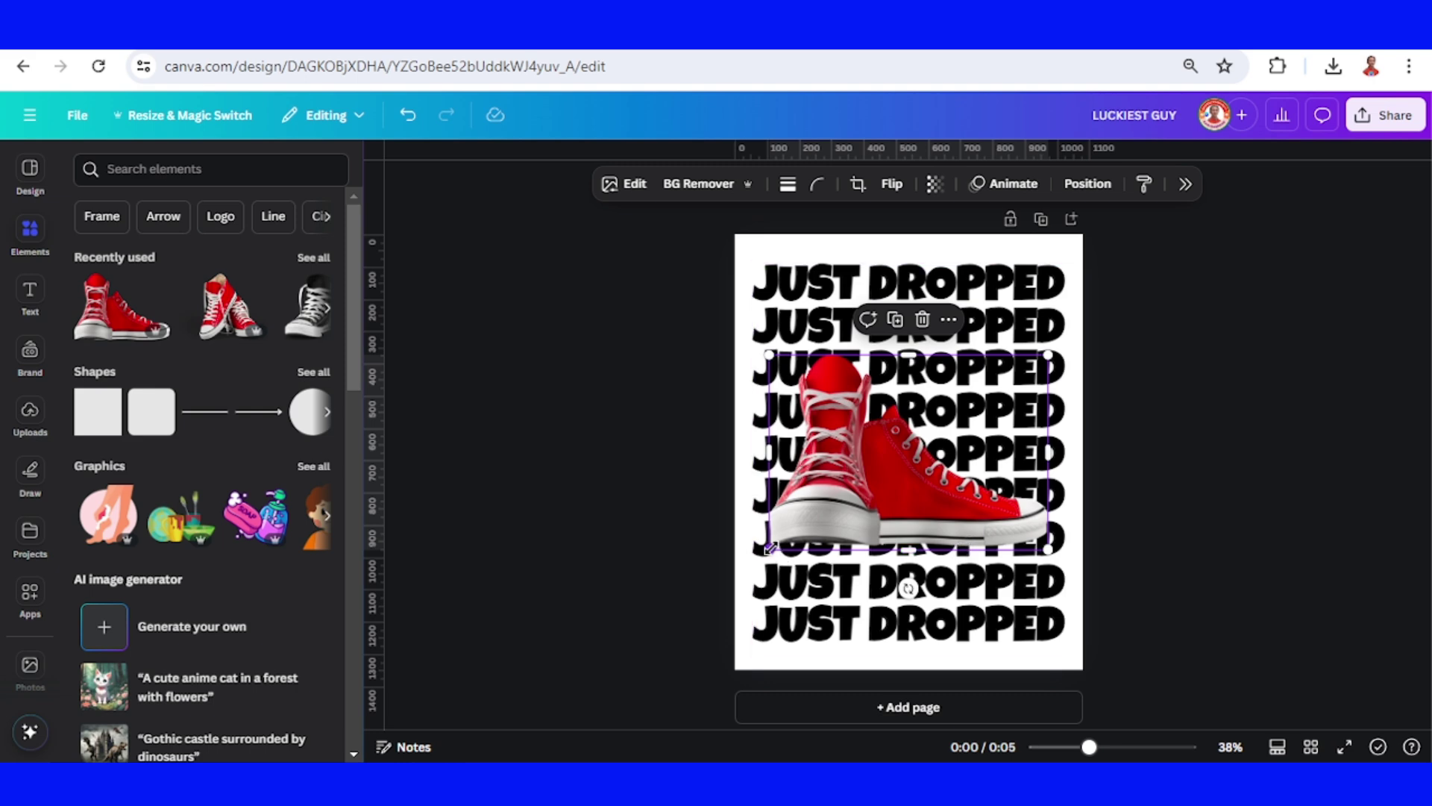
left_click_drag(769, 548, 793, 534)
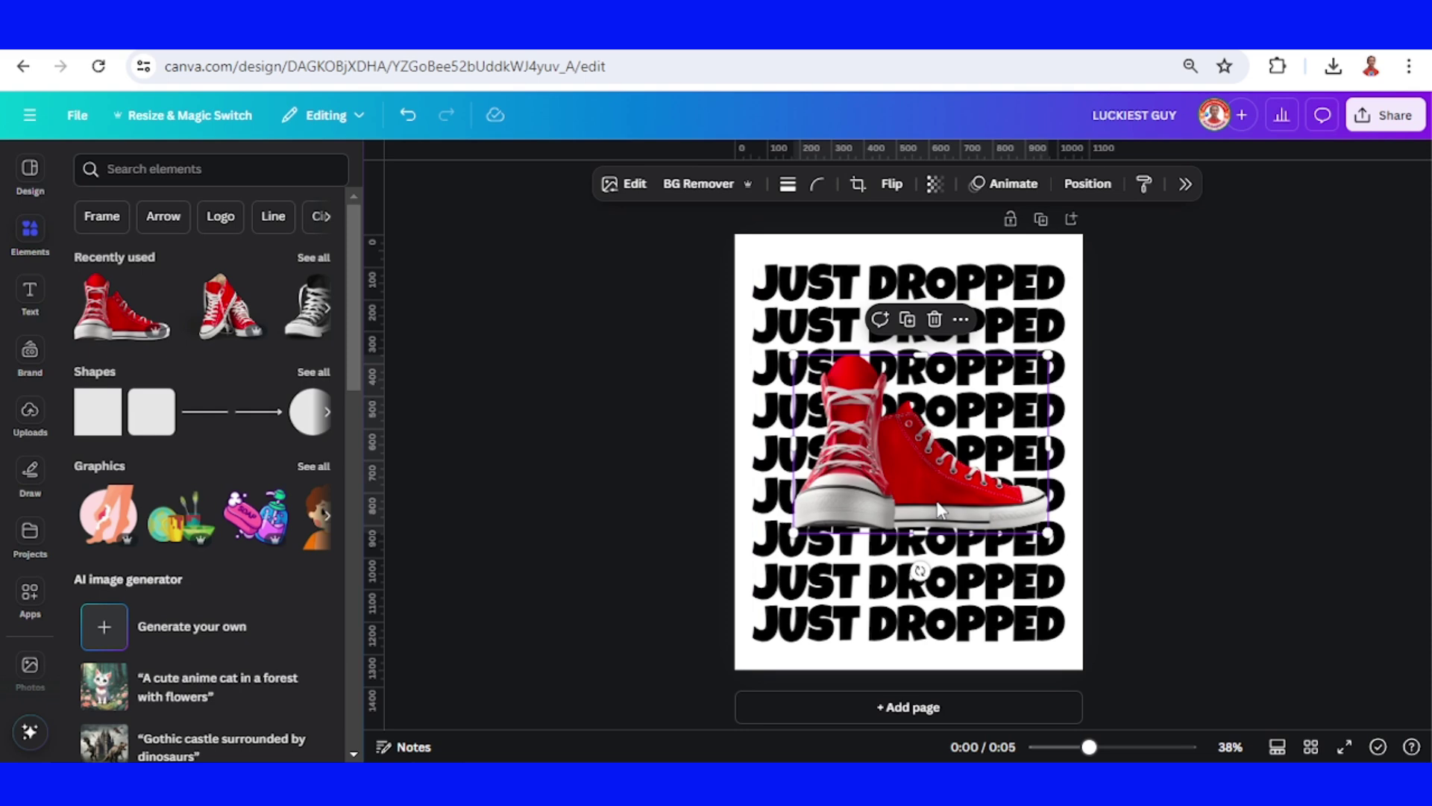
left_click_drag(939, 509, 913, 208)
Colour all the JUST DROPPED rows dark red (#9a090d).
left_click_drag(1180, 266, 679, 637)
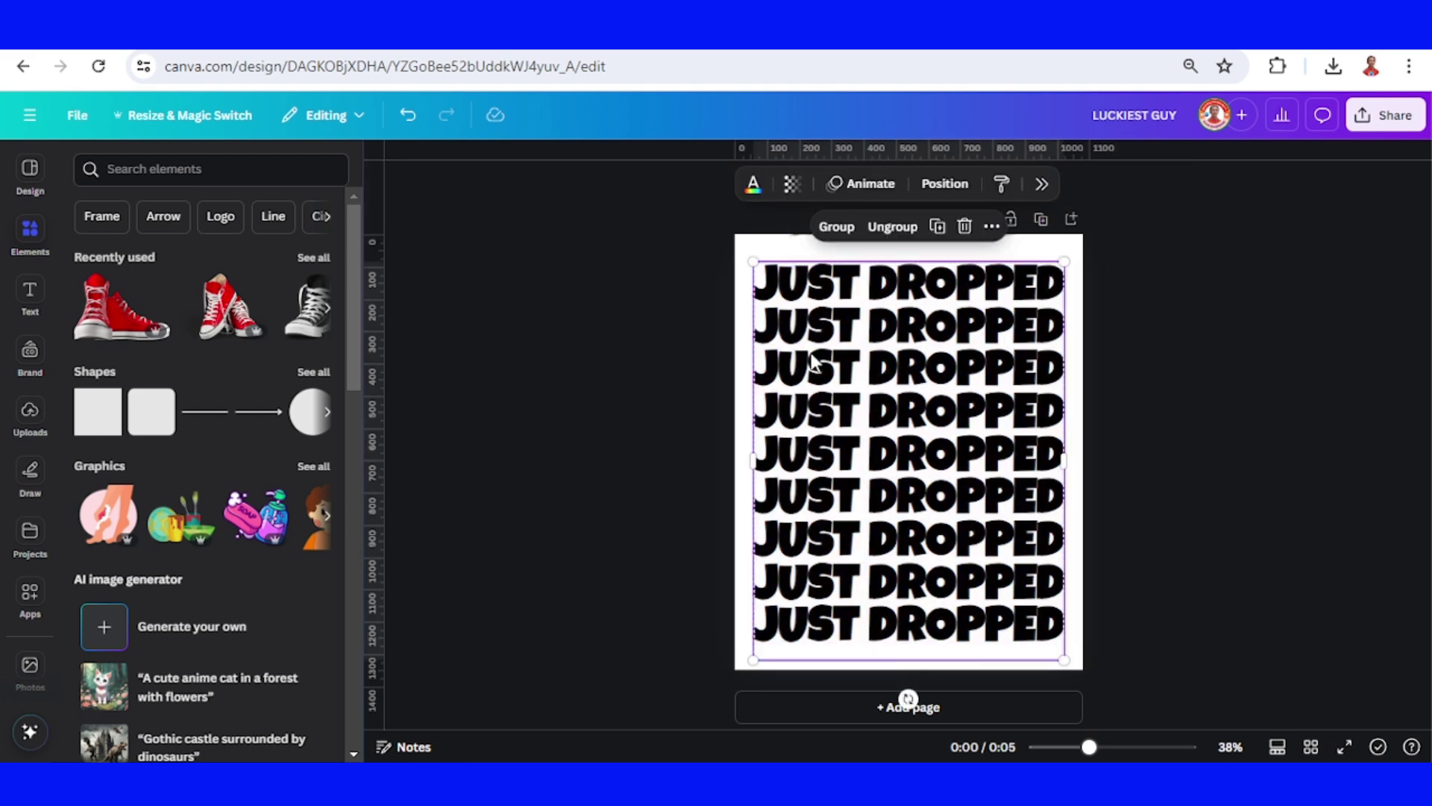
left_click(753, 186)
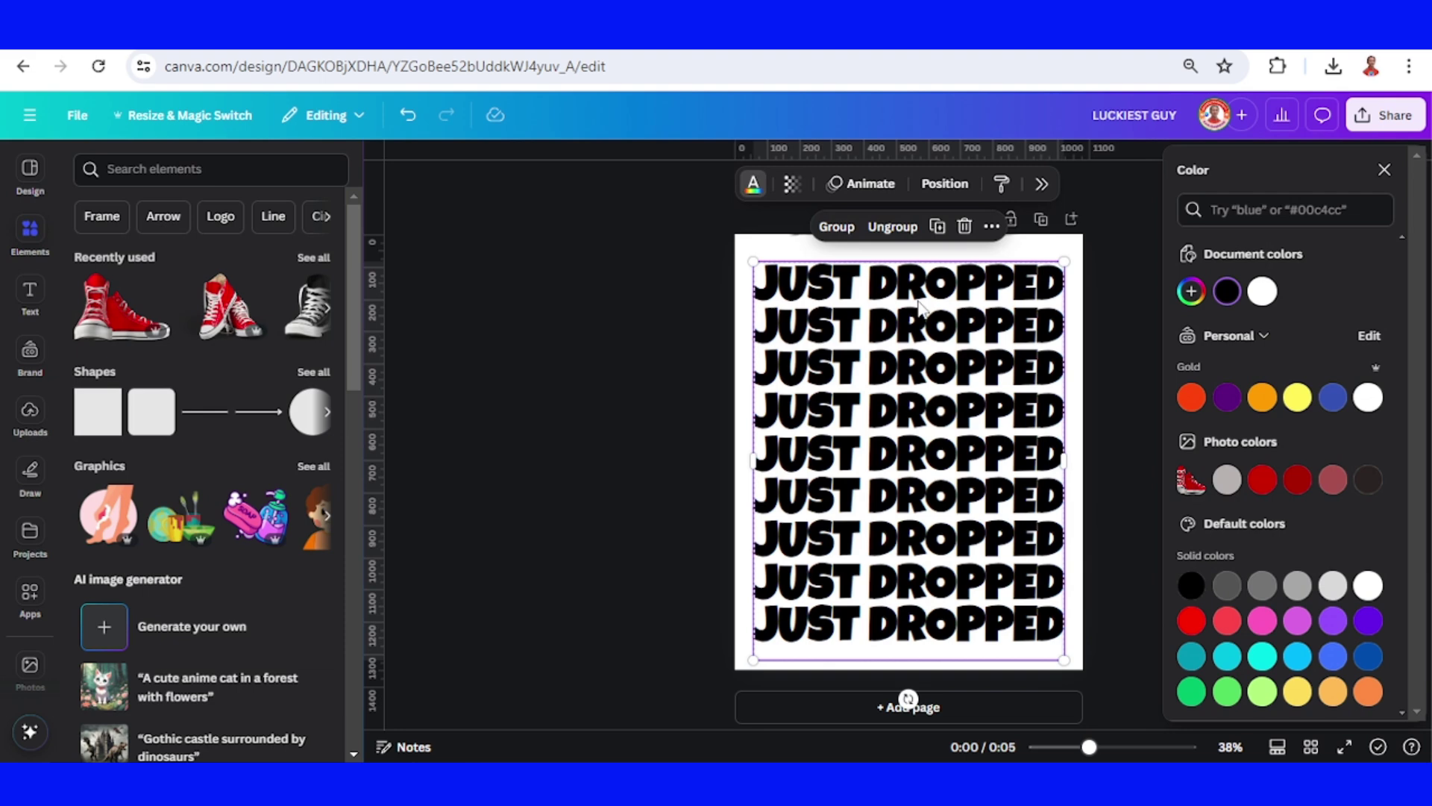
left_click(1297, 480)
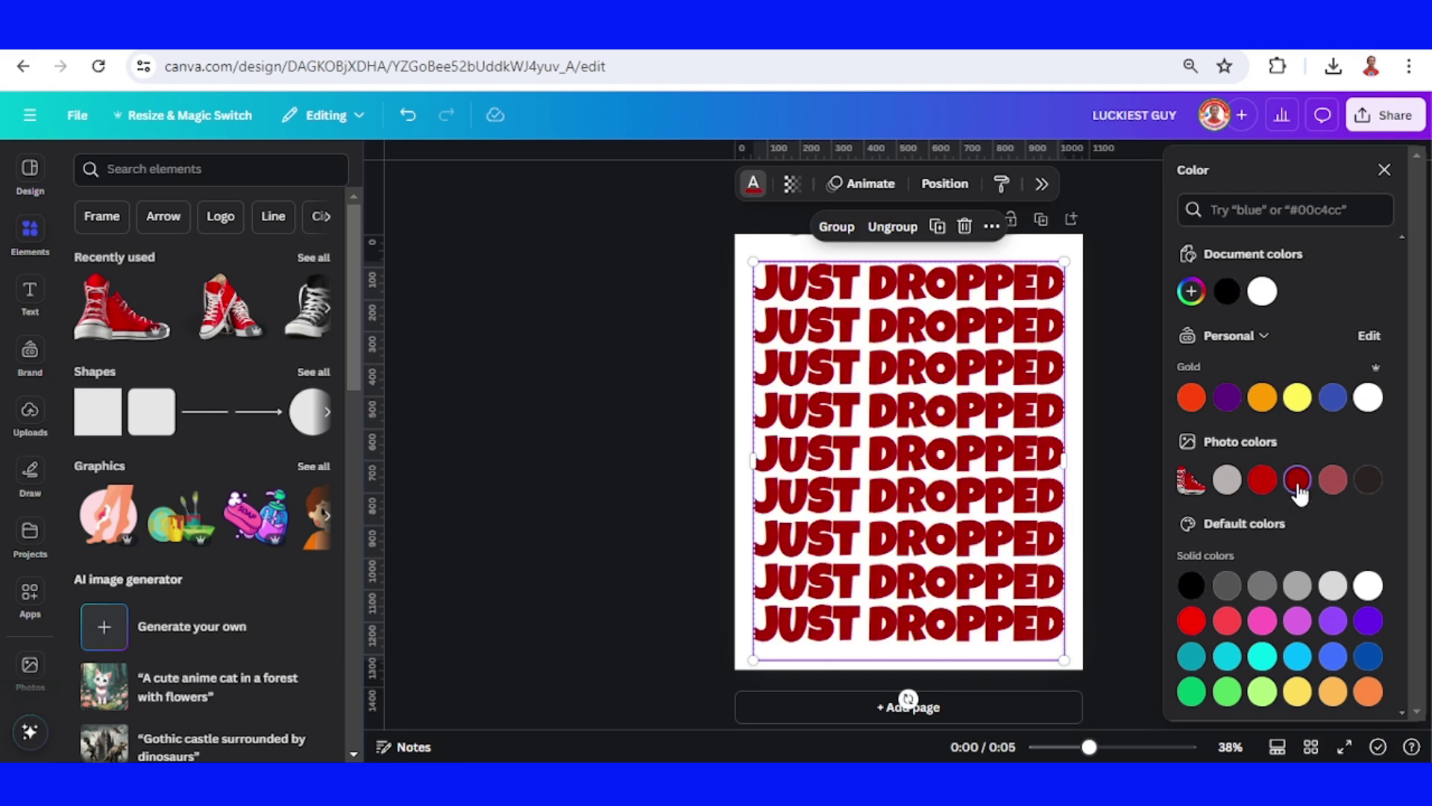
left_click(1297, 651)
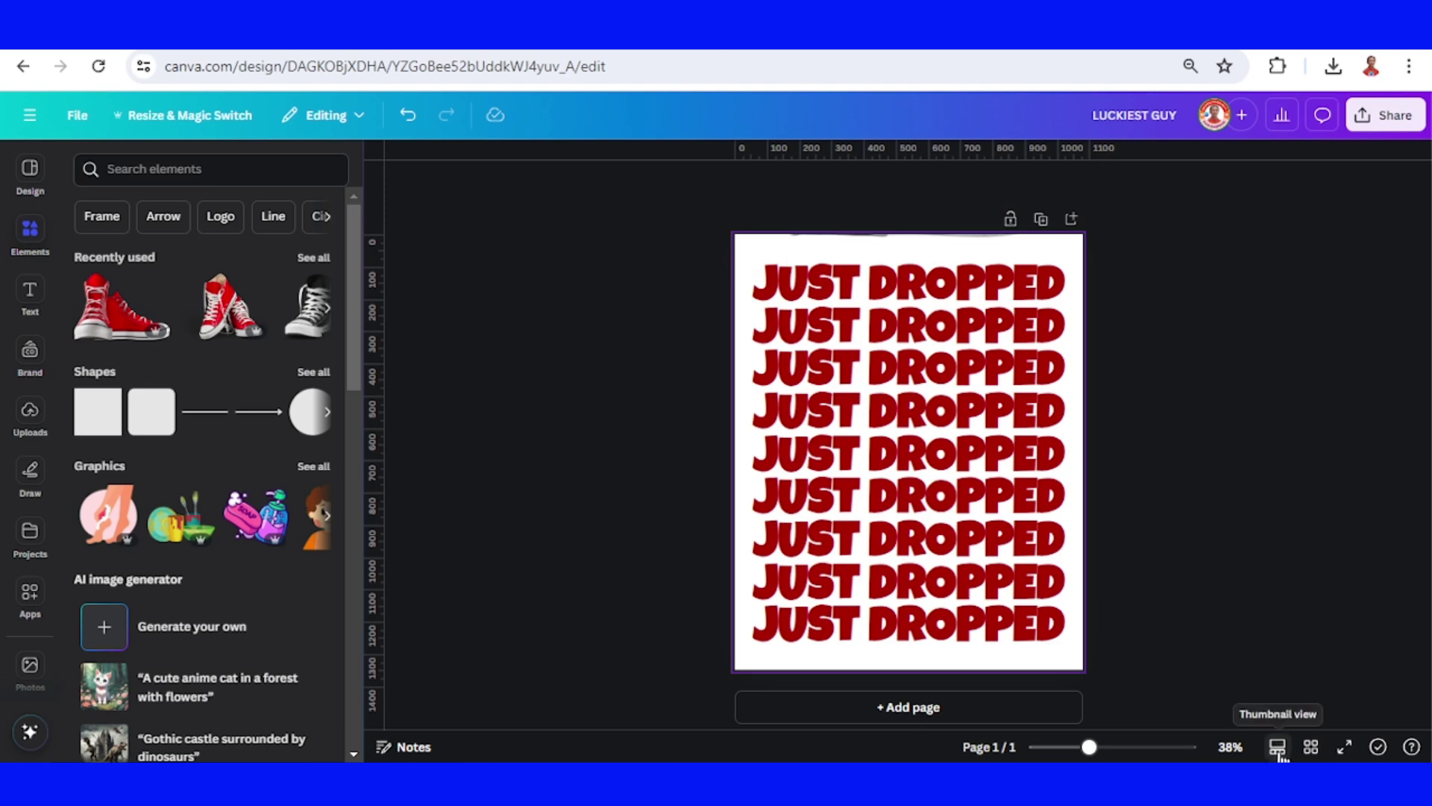
Duplicate page 1 from the timeline page thumbnails.
left_click(1278, 749)
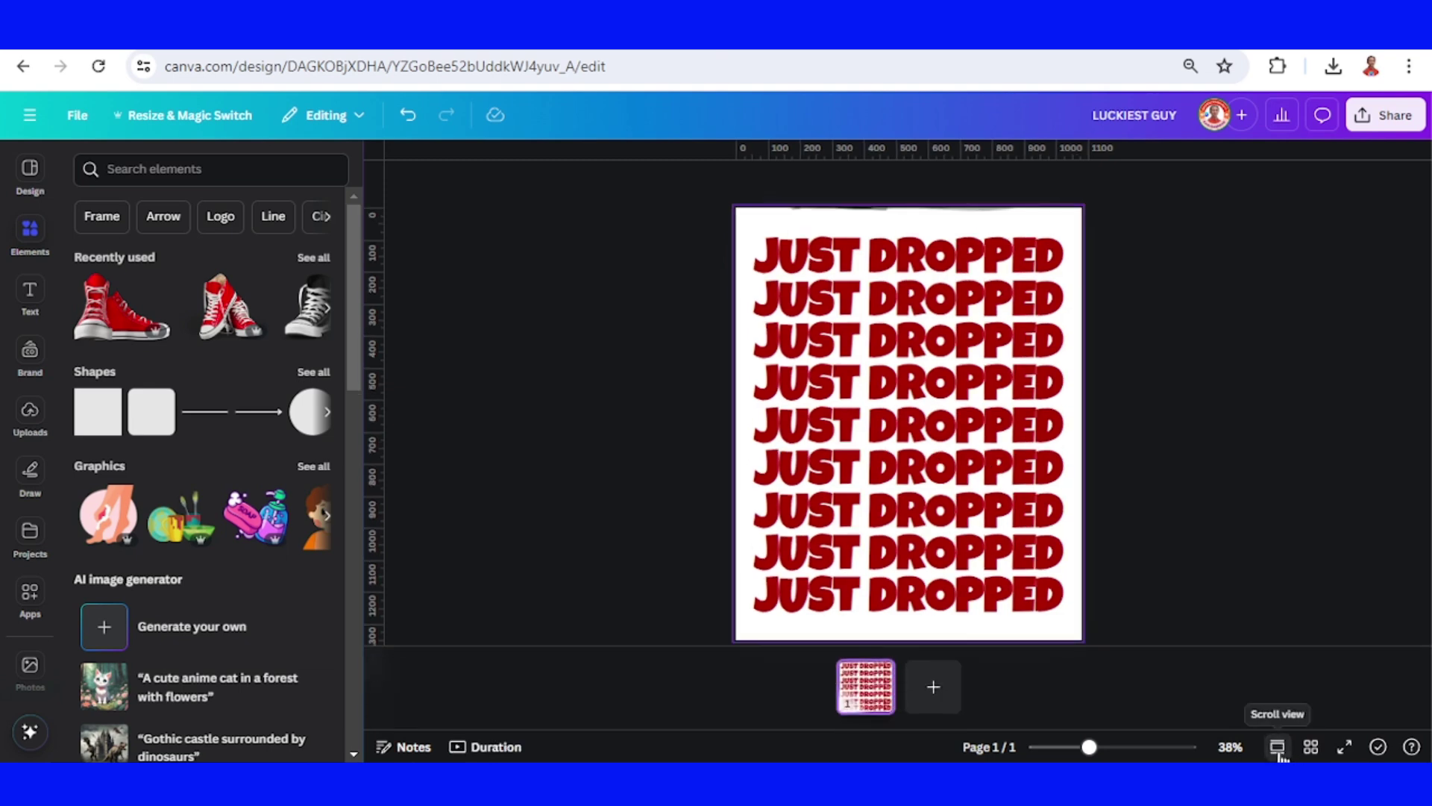
left_click(506, 750)
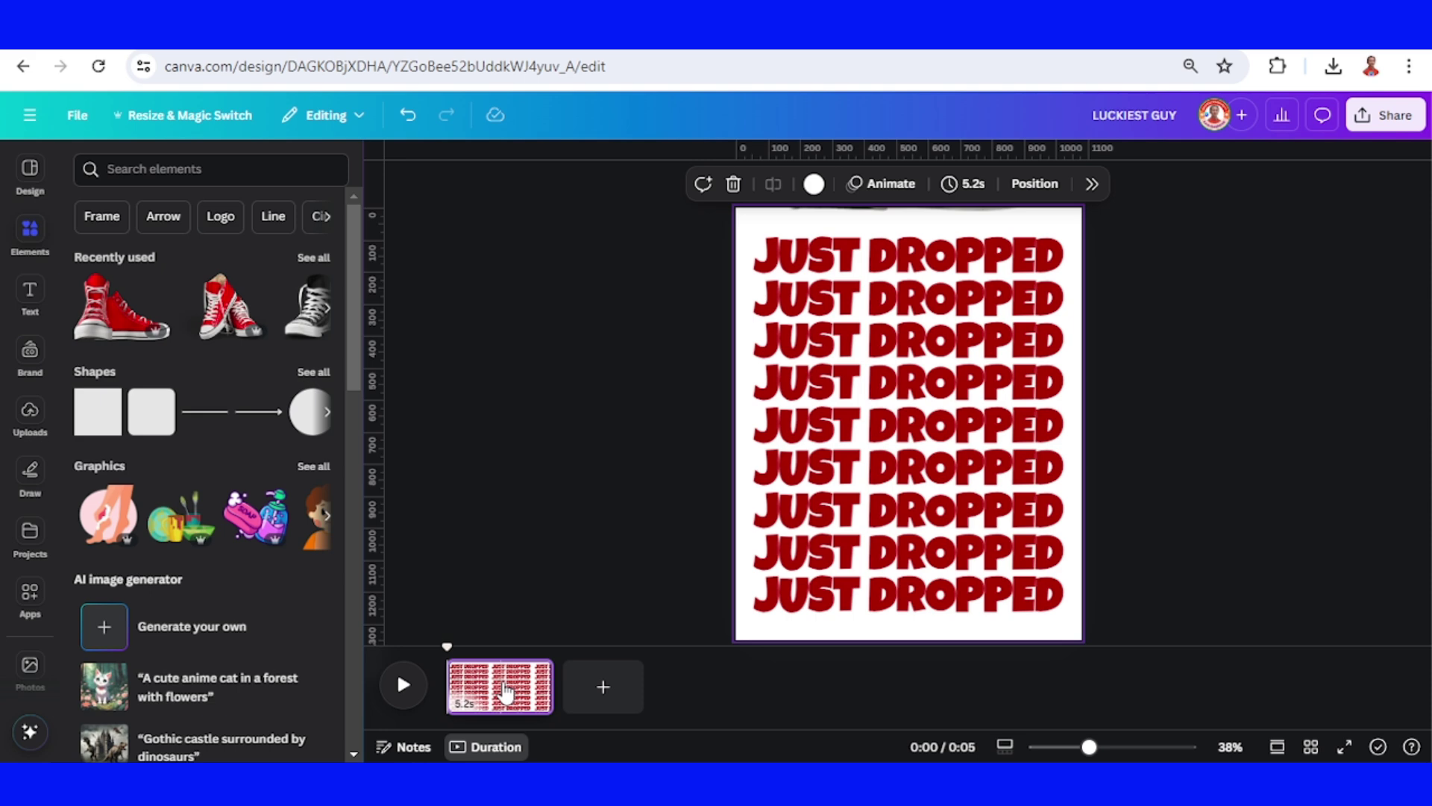
right_click(502, 684)
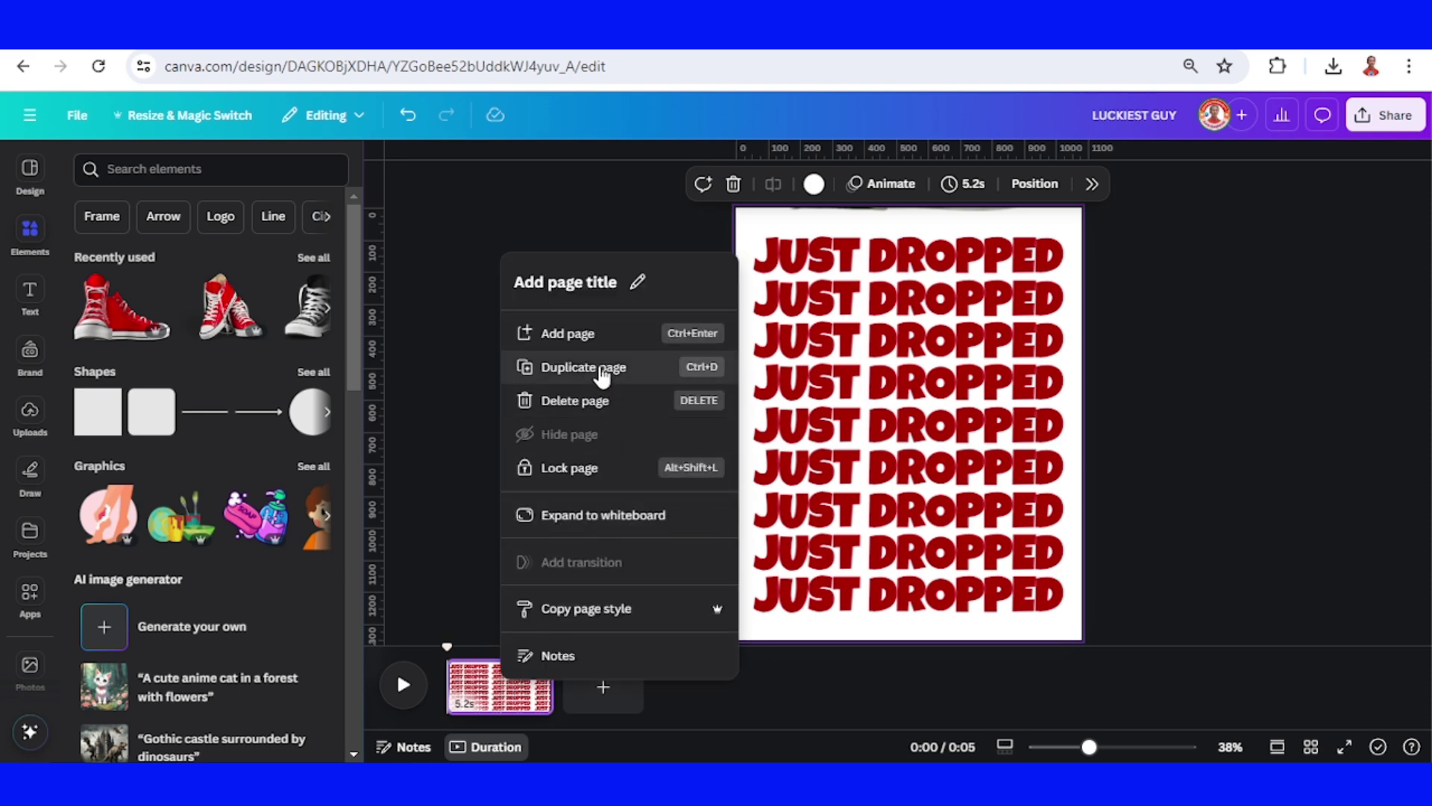
left_click(602, 368)
Ungroup the hollow JUST DROPPED rows on the copy and move the sneaker over the lower half.
left_click(1039, 340)
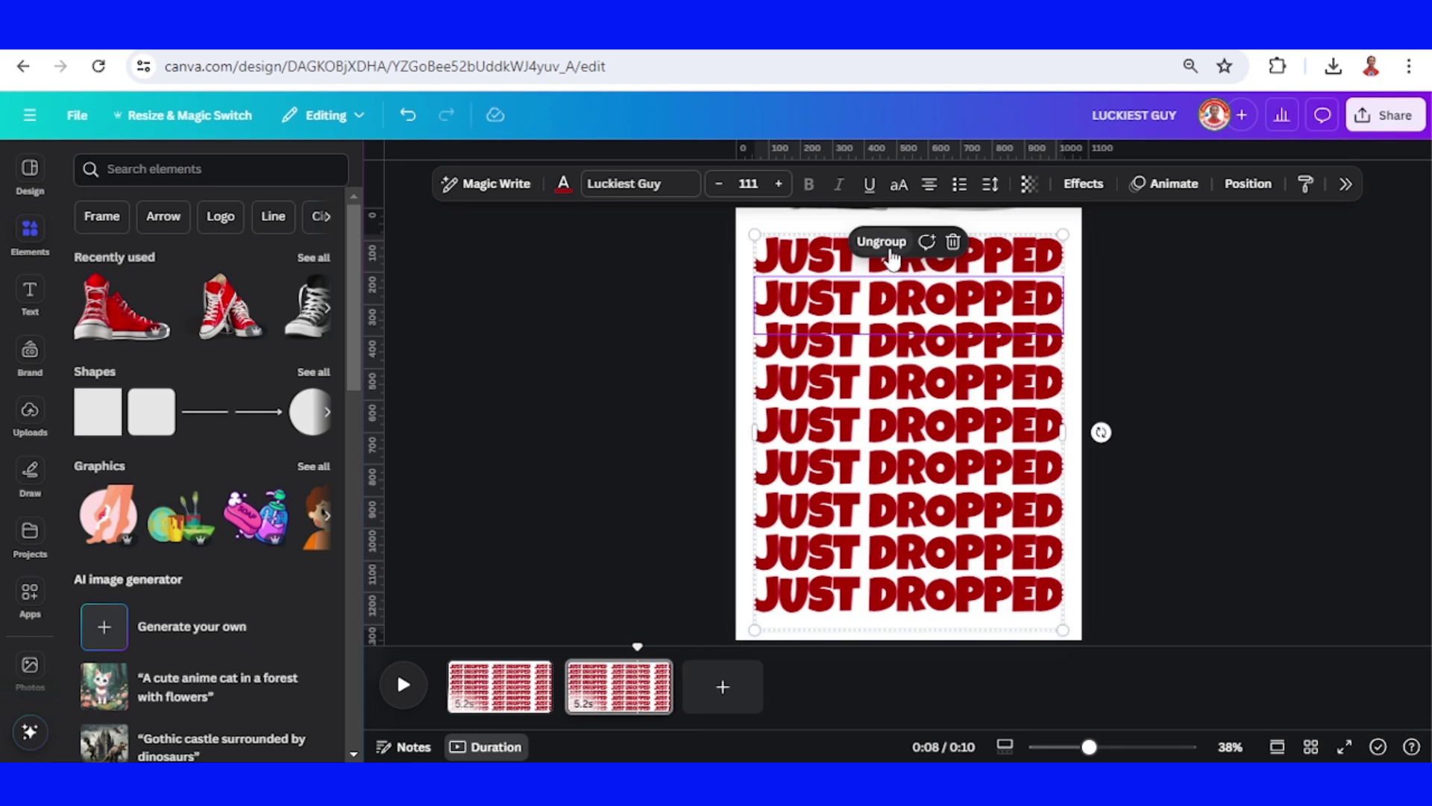
left_click(959, 251)
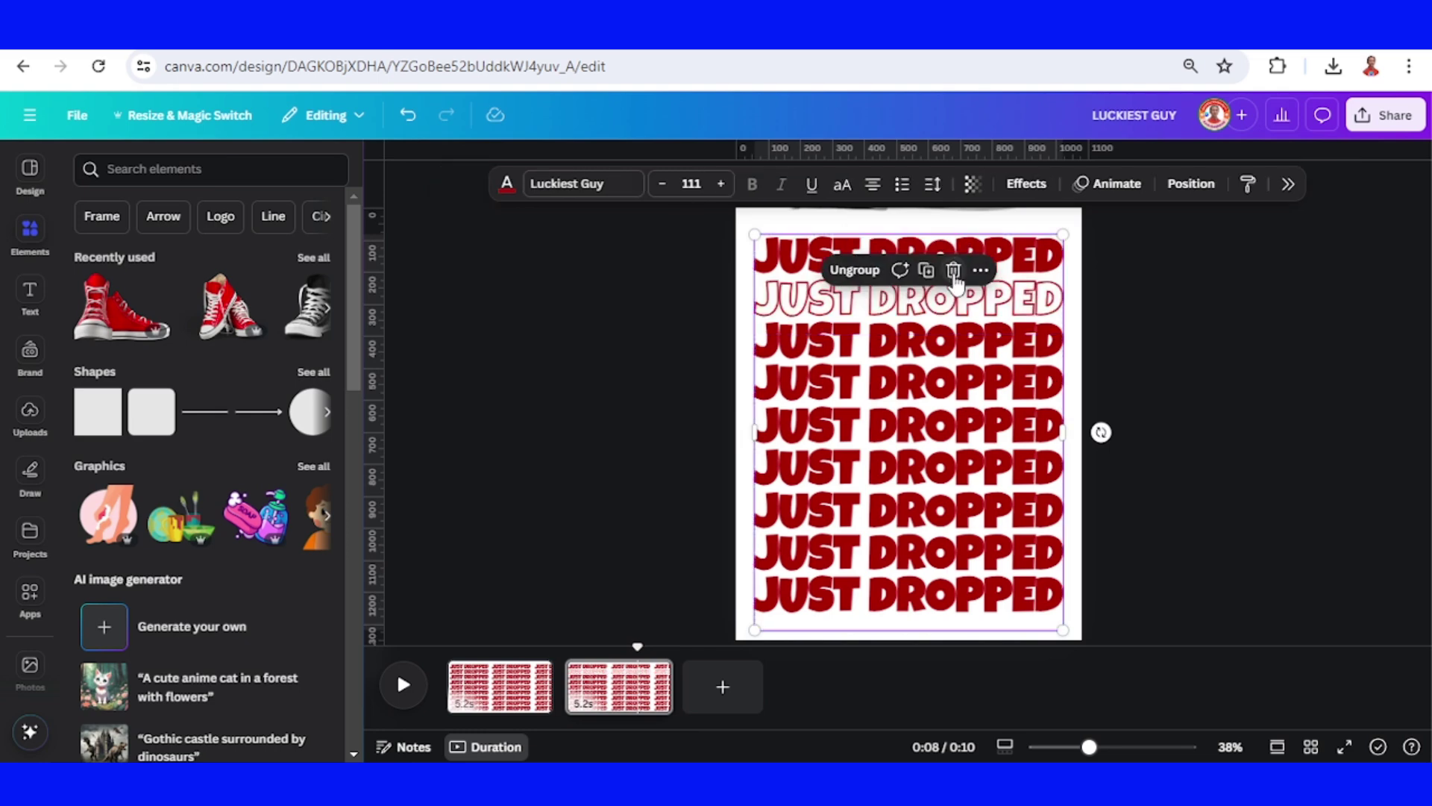
left_click_drag(1130, 252, 871, 615)
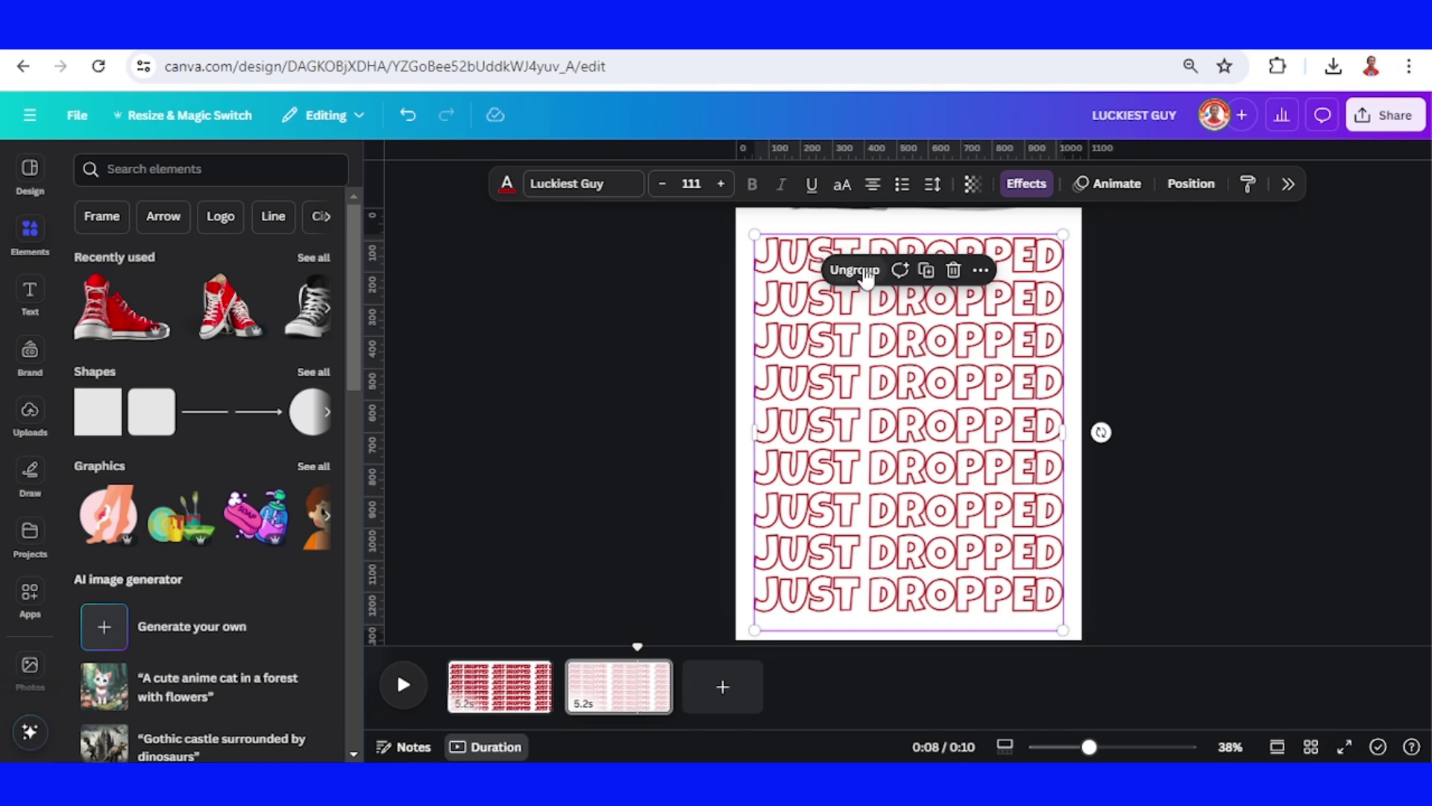
left_click(855, 270)
left_click(887, 215)
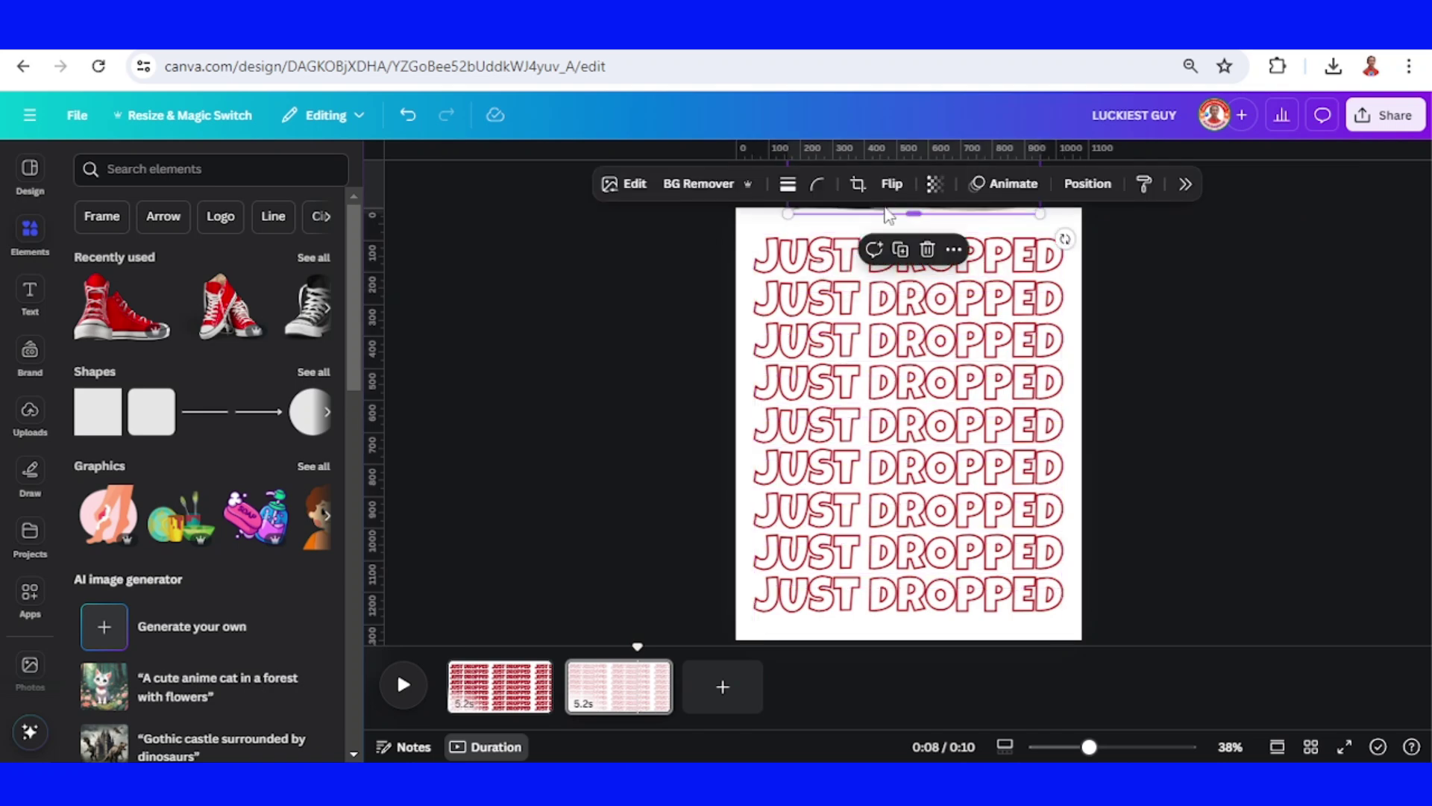
left_click_drag(890, 215, 920, 605)
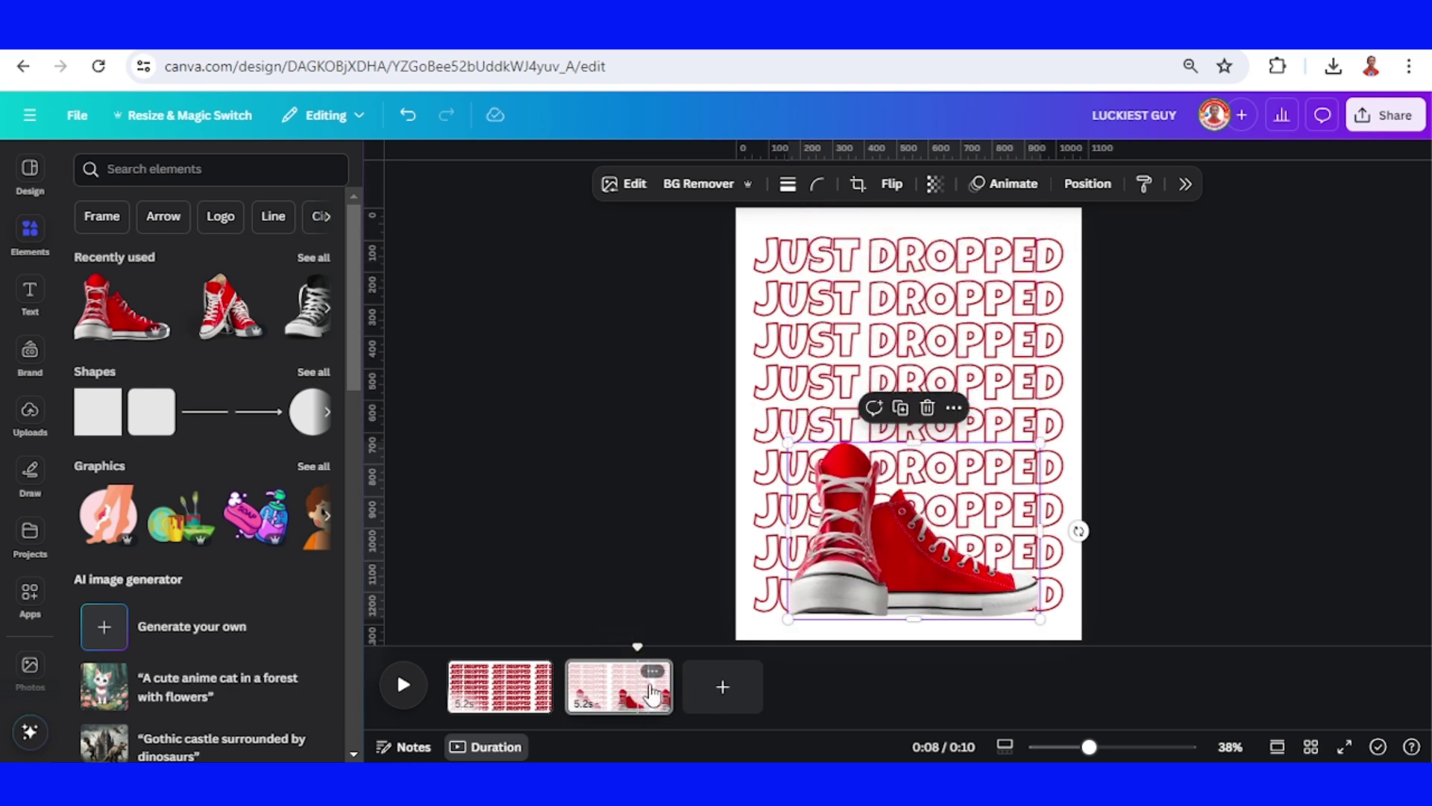
Duplicate page 2 and align all its JUST DROPPED lines to the middle, collapsing them into one line.
right_click(652, 694)
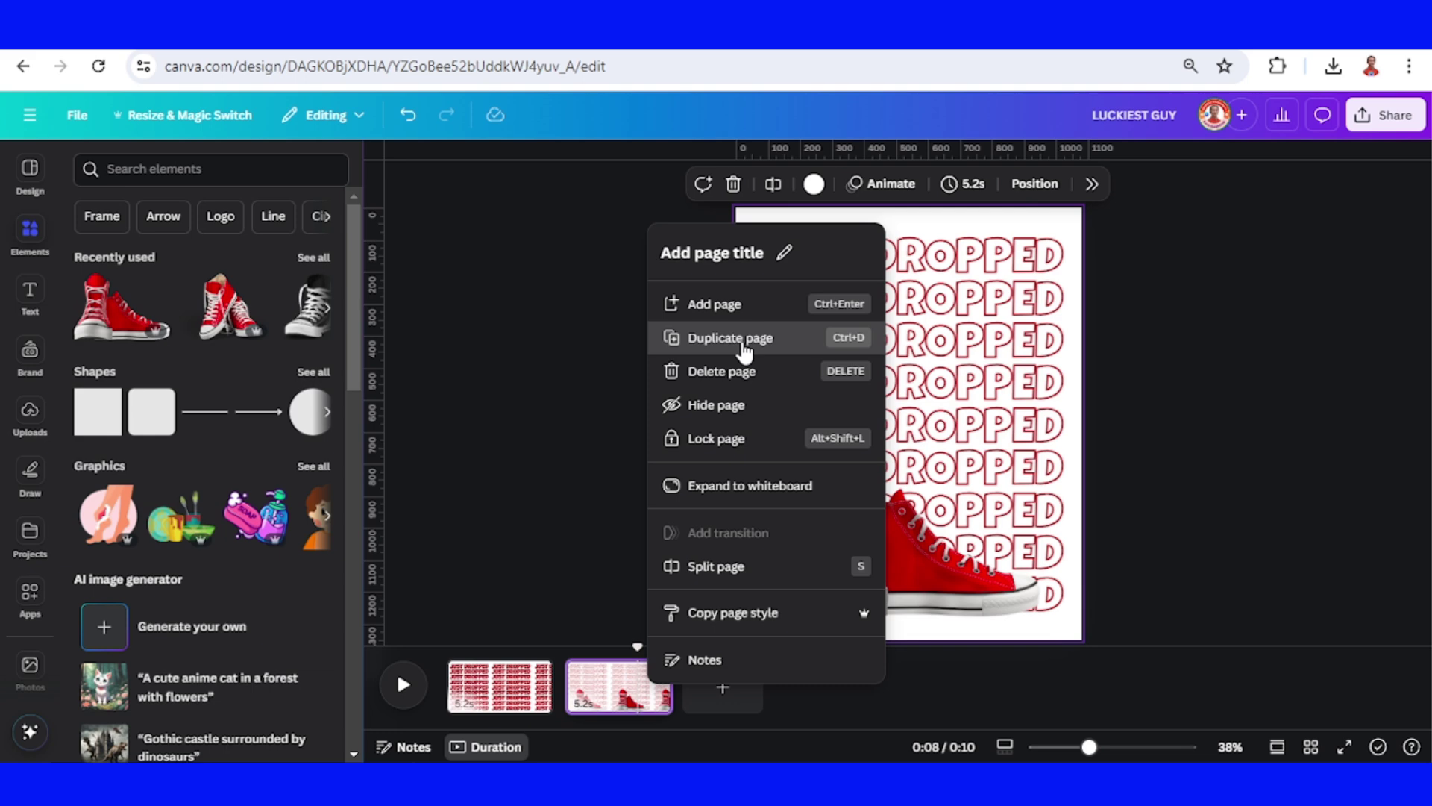
left_click(741, 346)
left_click_drag(1165, 623, 1053, 239)
right_click(1053, 239)
mouse_move(1169, 486)
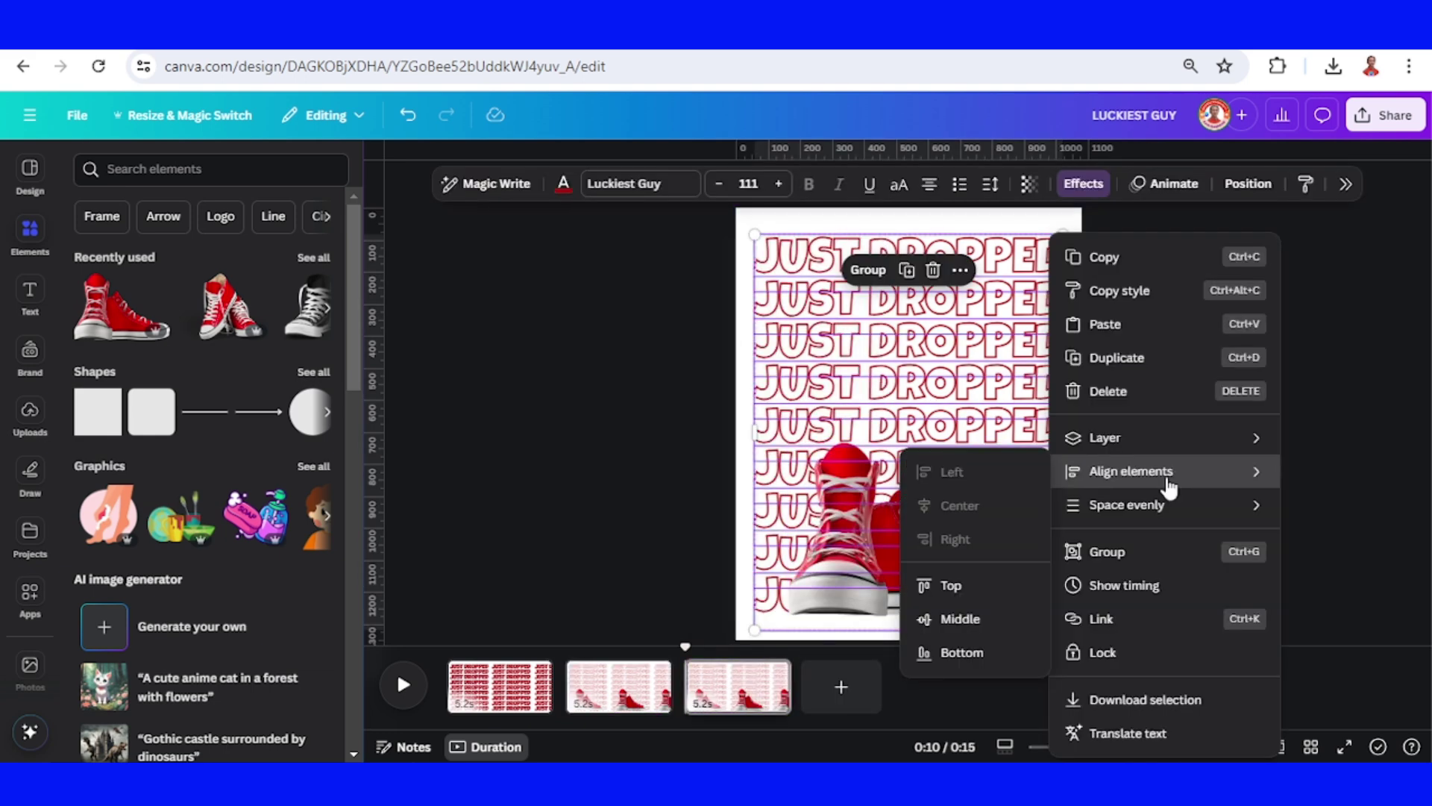
left_click(969, 622)
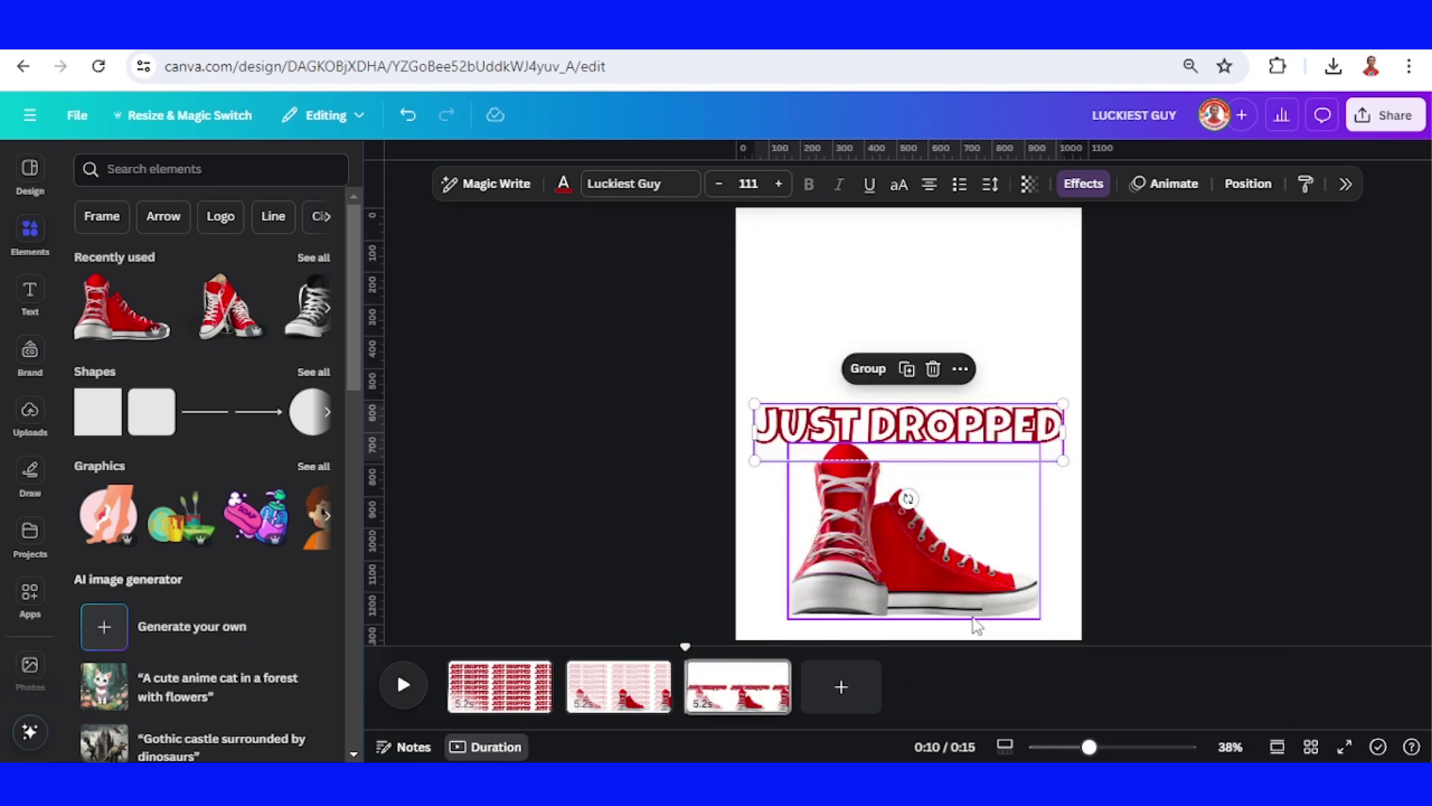
left_click(976, 625)
left_click(629, 693)
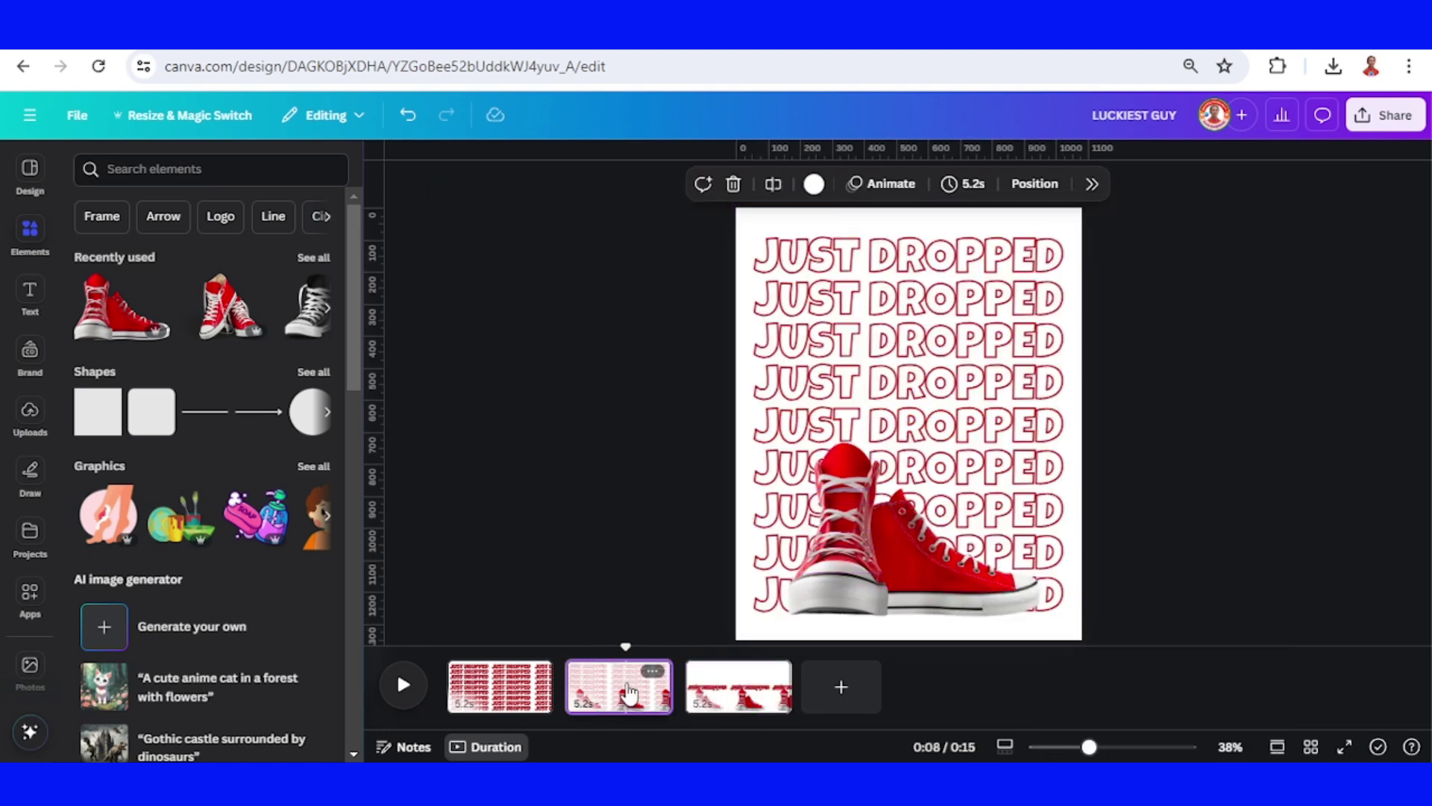
right_click(629, 692)
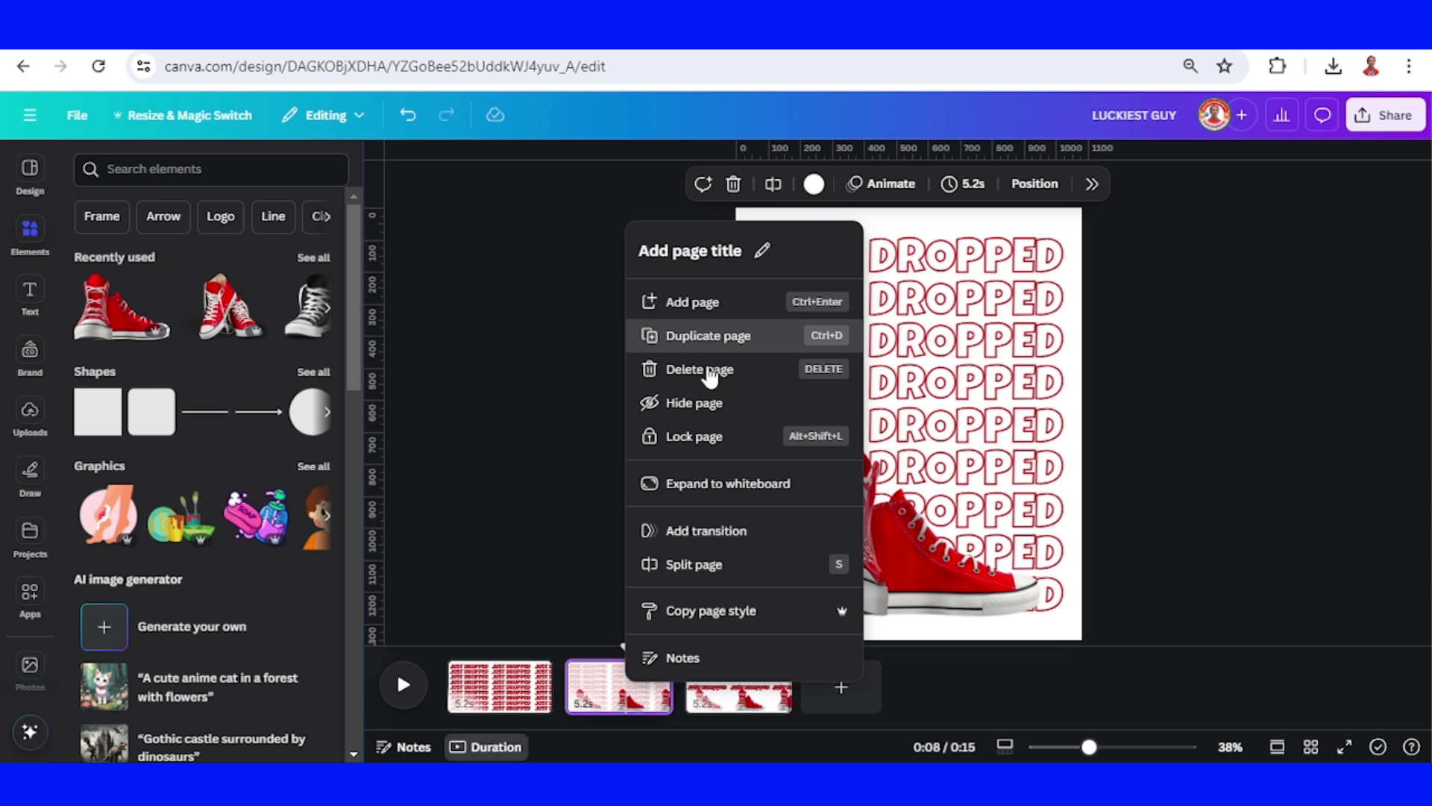
Duplicate page 2 with Ctrl+D, move it to fourth place, and make its top four lines solid.
key("ctrl+d")
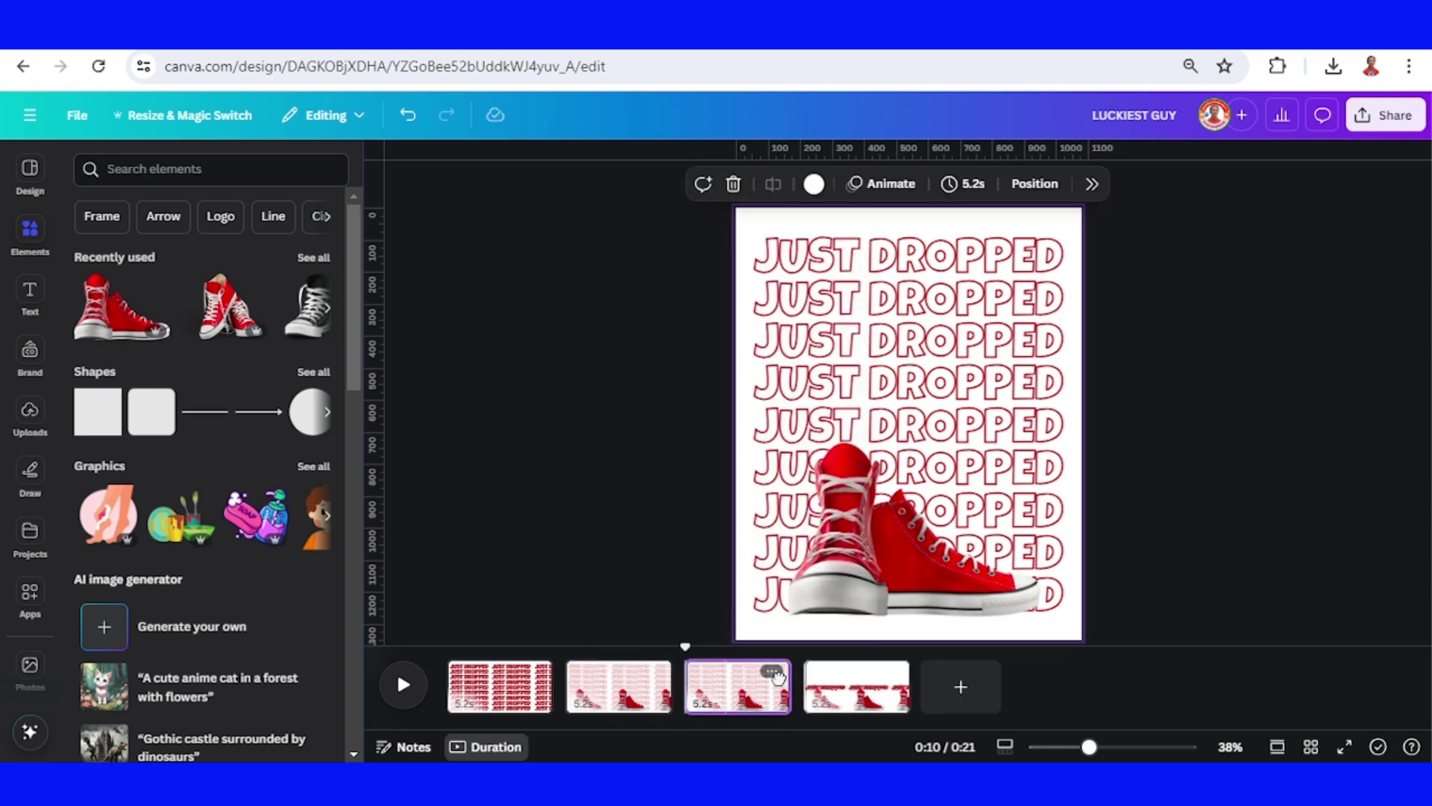
left_click_drag(778, 676, 858, 684)
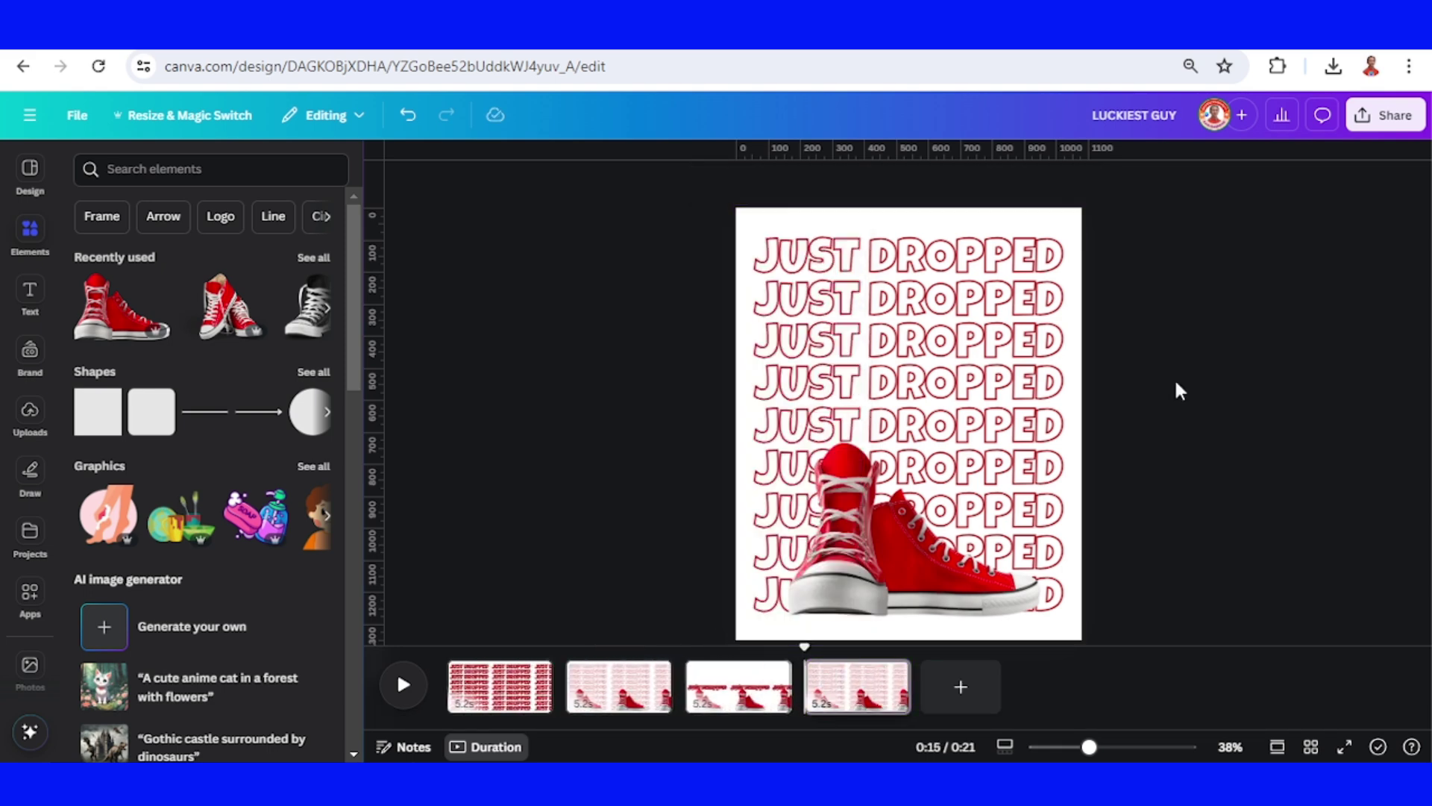
left_click_drag(1172, 391, 694, 252)
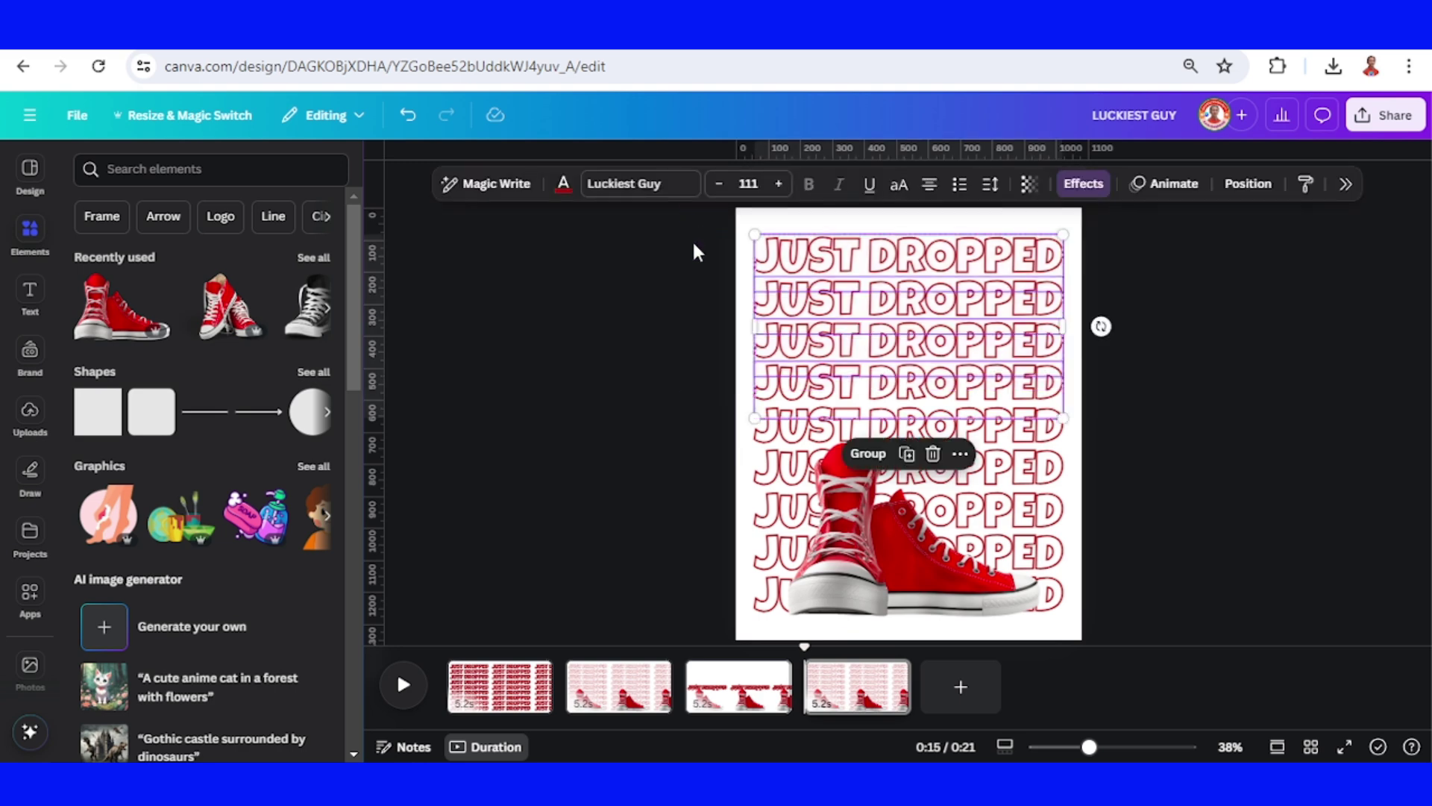
left_click(1087, 185)
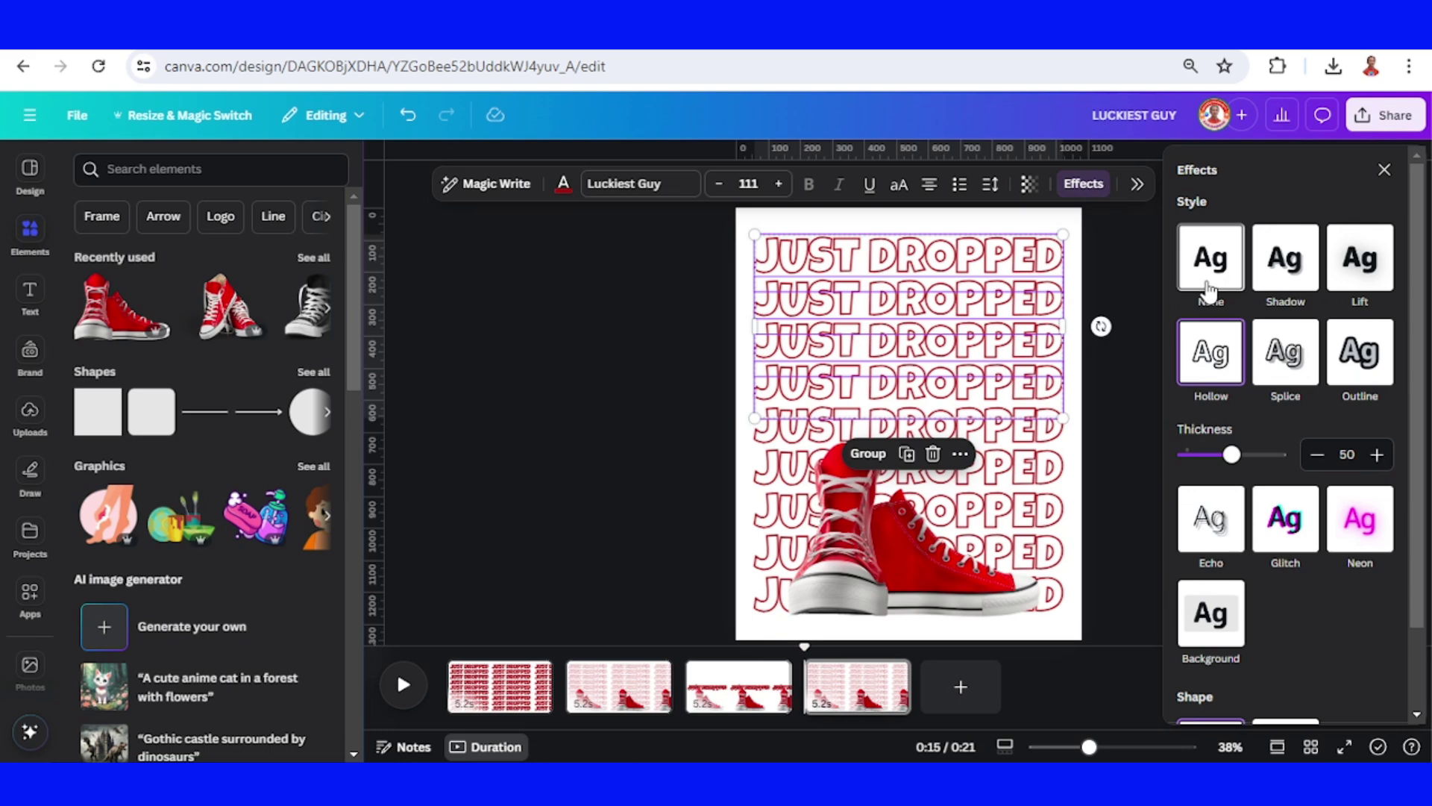
left_click(1212, 269)
Set the effect to None on the lower JUST DROPPED lines over the sneaker.
left_click_drag(1209, 486, 694, 645)
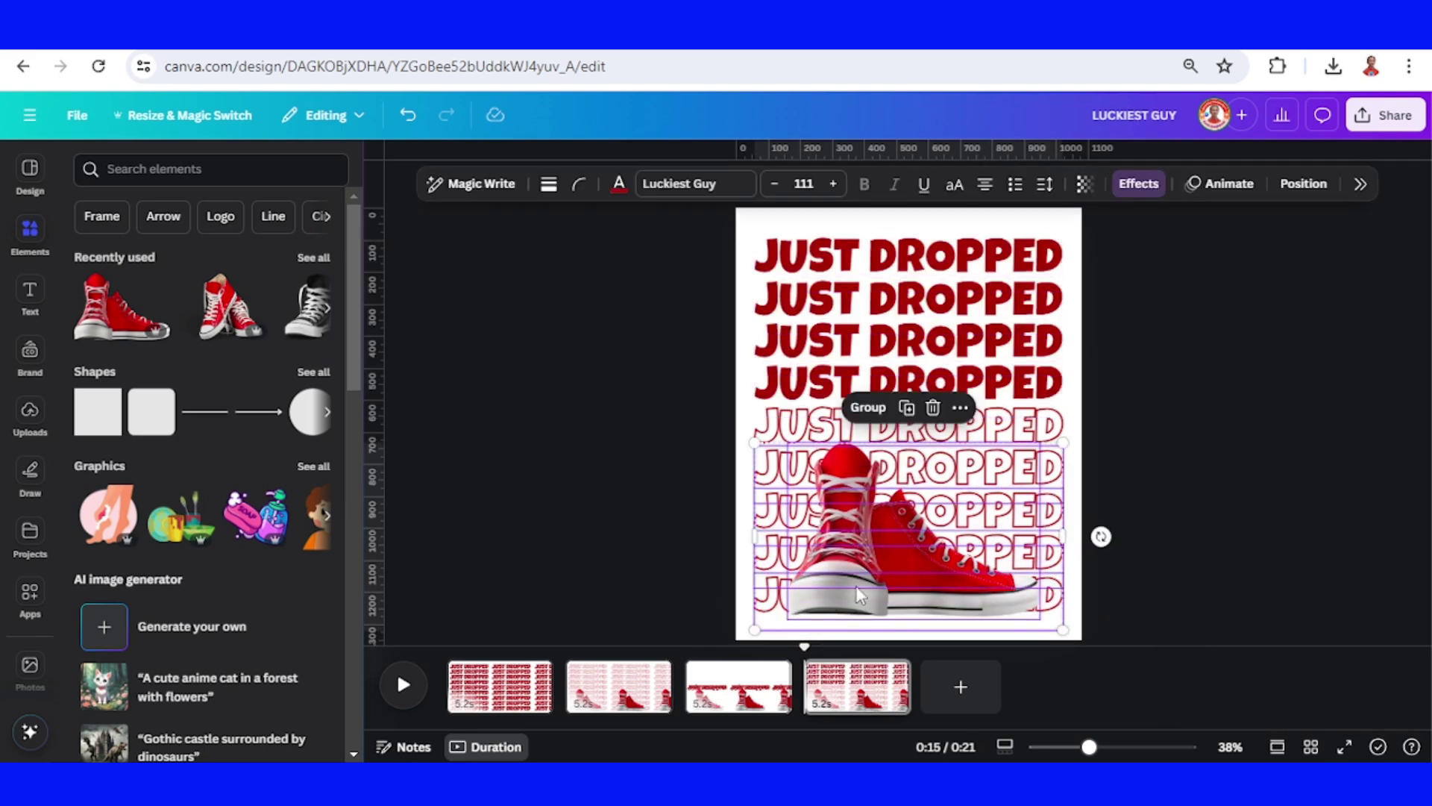
left_click(1141, 195)
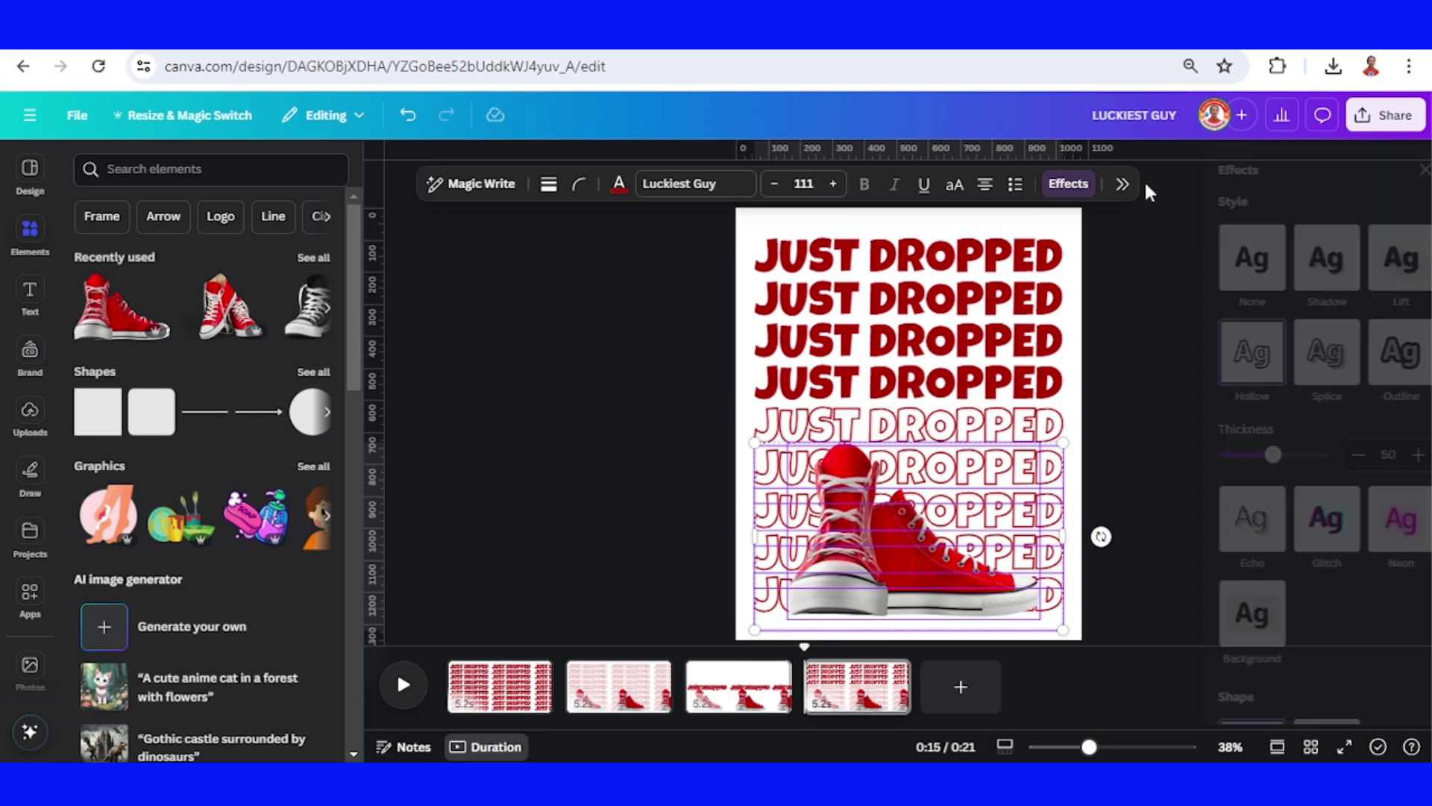
left_click(1213, 269)
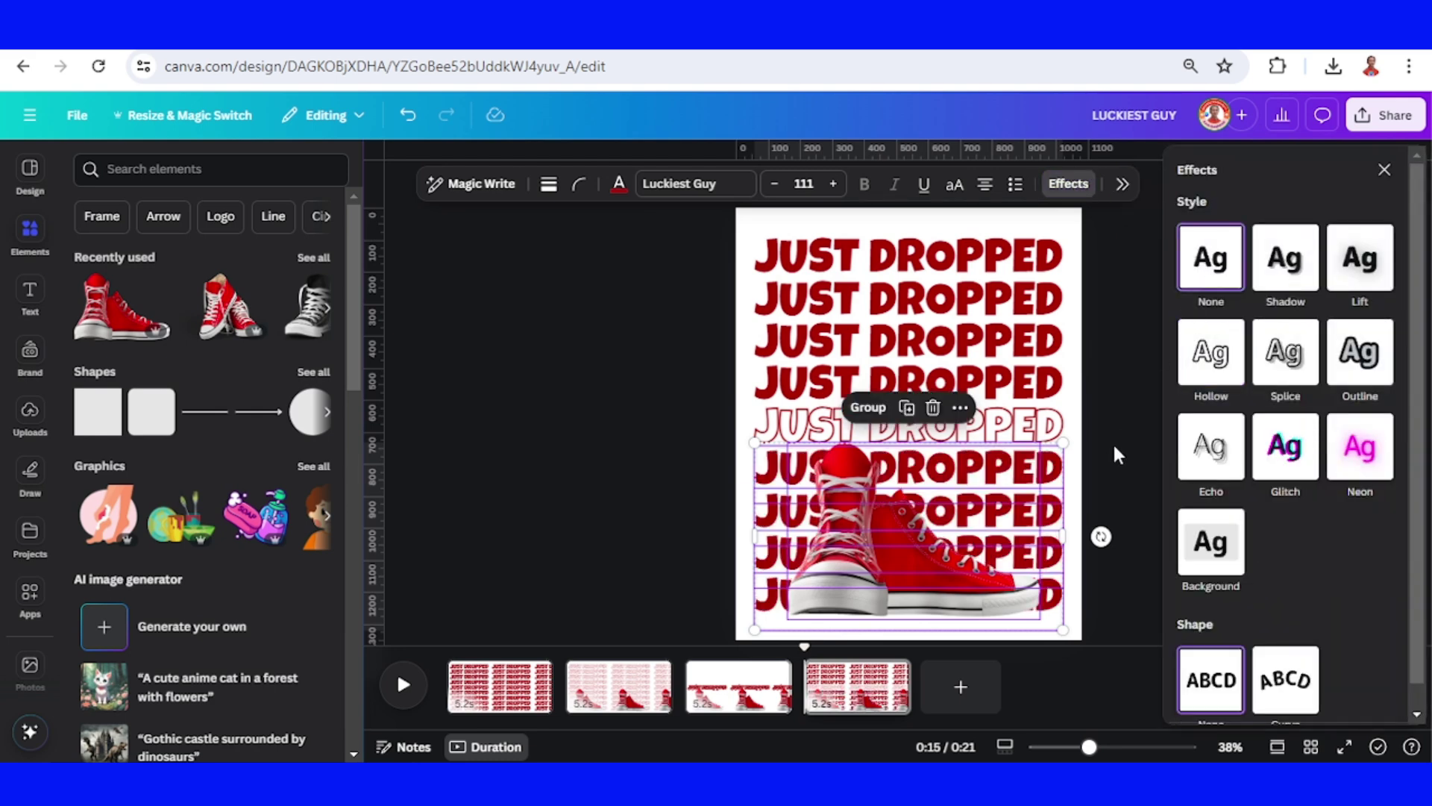
key("Escape")
Duplicate page 4 and align all its text lines to the middle in one row.
right_click(851, 634)
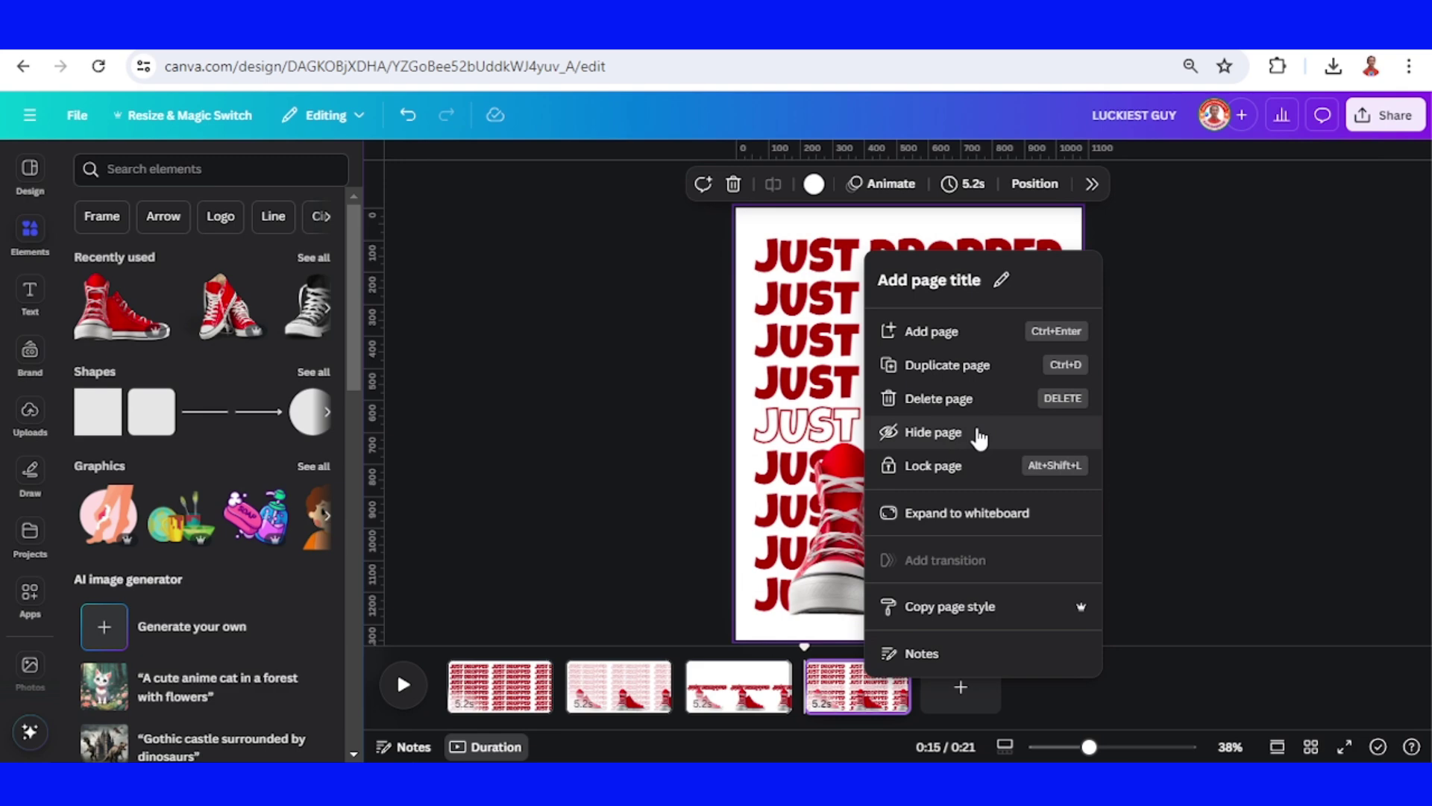
left_click(946, 364)
left_click_drag(1158, 617, 1054, 251)
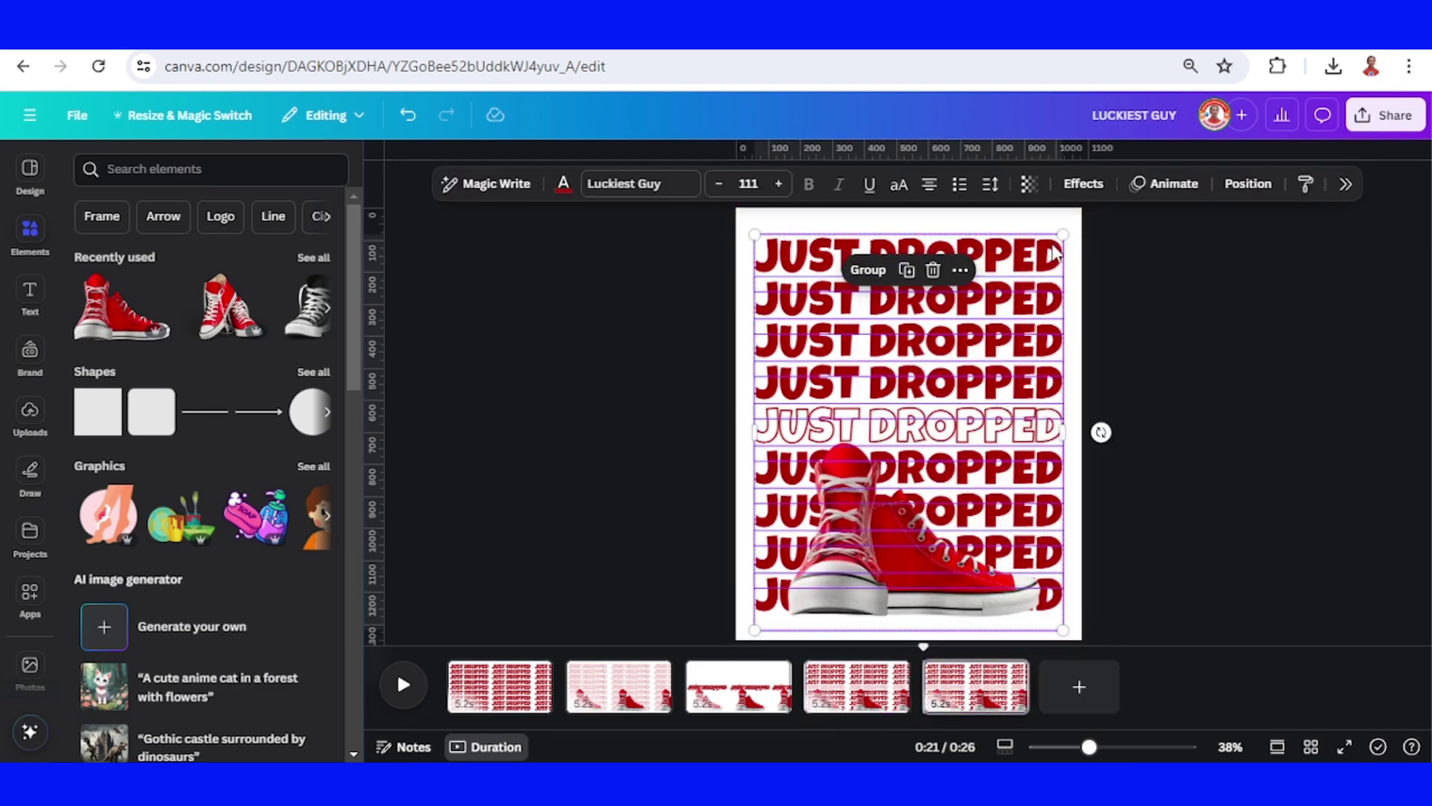
right_click(1054, 256)
mouse_move(1182, 484)
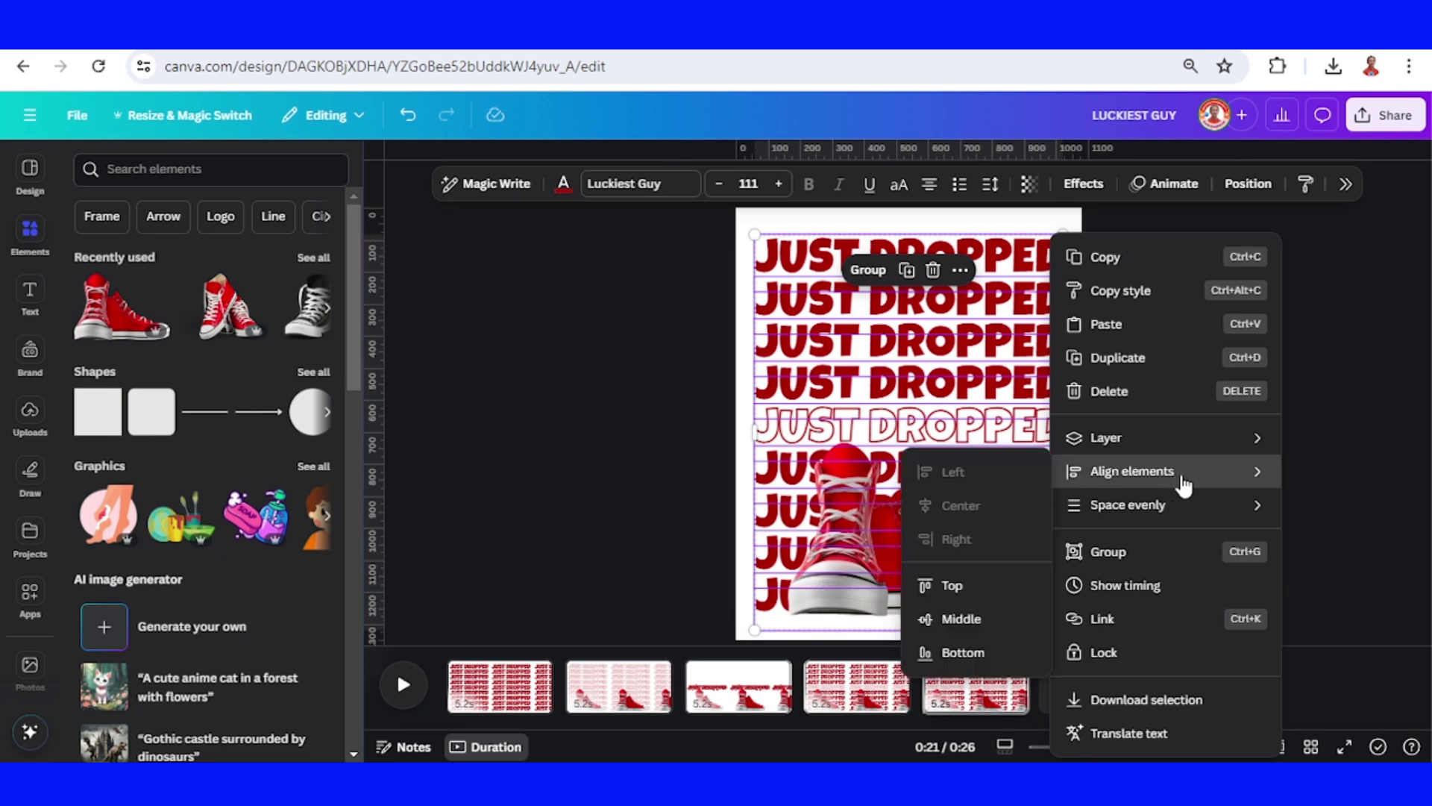
left_click(988, 623)
left_click(1128, 569)
Nudge the sneaker above the text, then move the sneaker and text together lower.
left_click(980, 408)
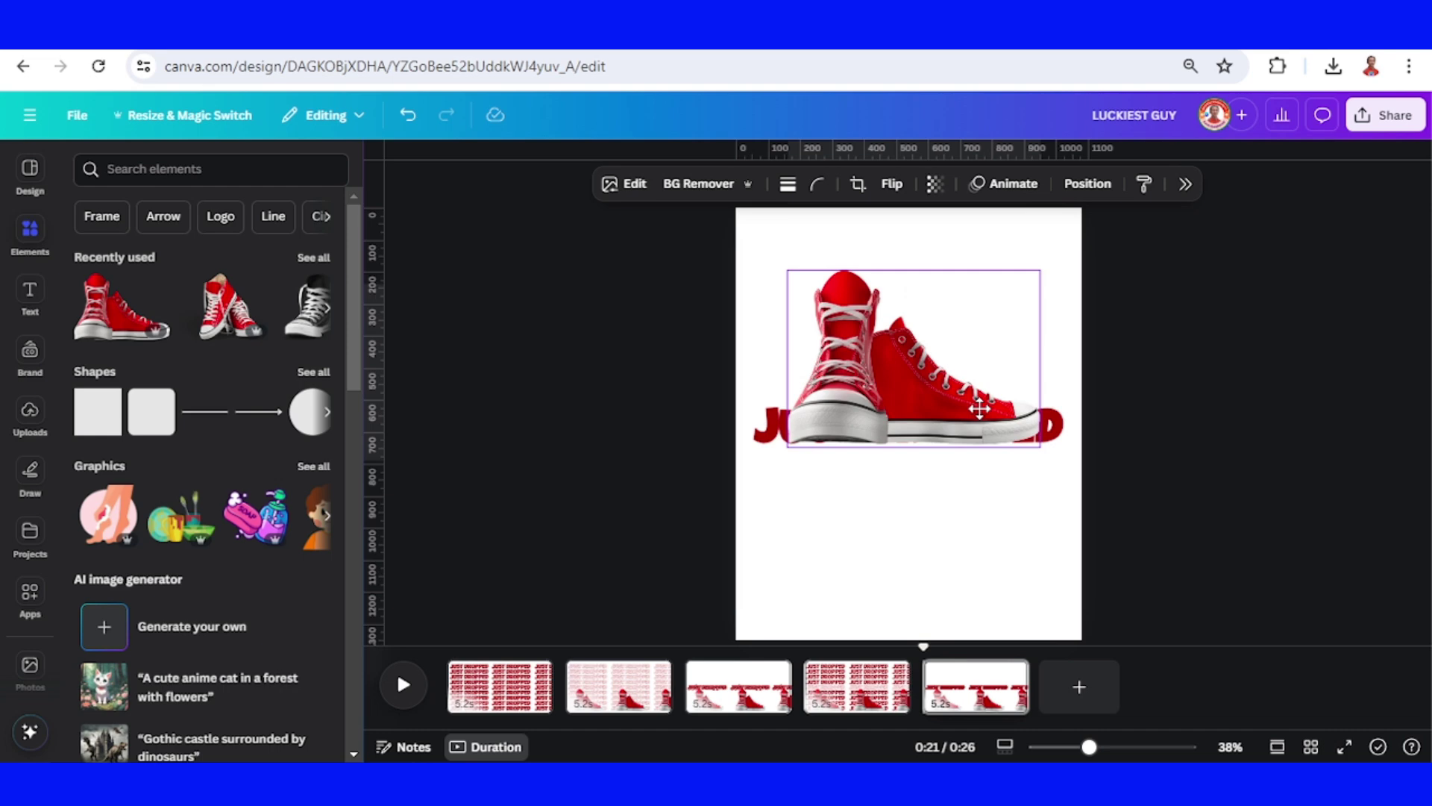
left_click_drag(979, 408, 974, 399)
left_click_drag(1208, 309, 767, 607)
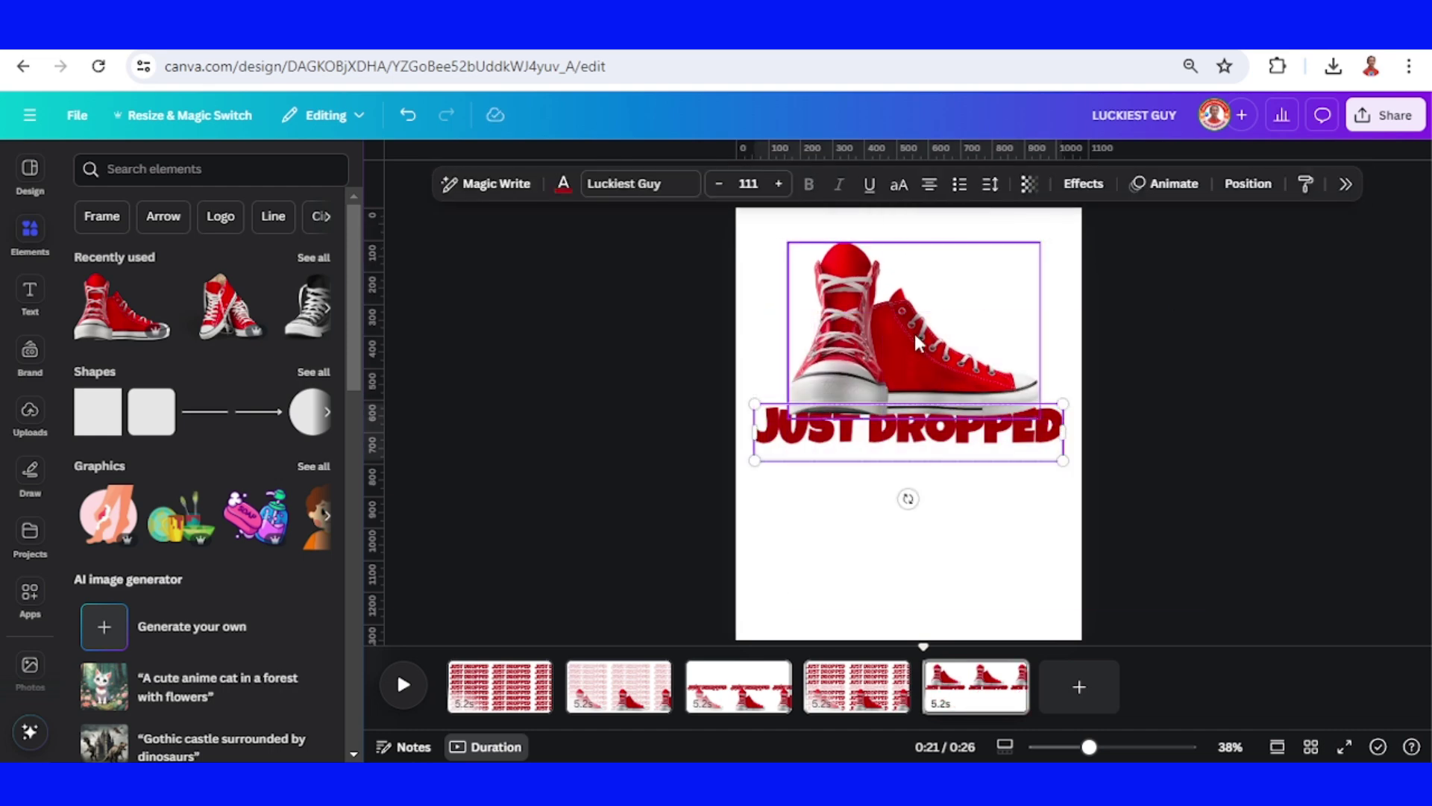
left_click_drag(916, 343, 919, 414)
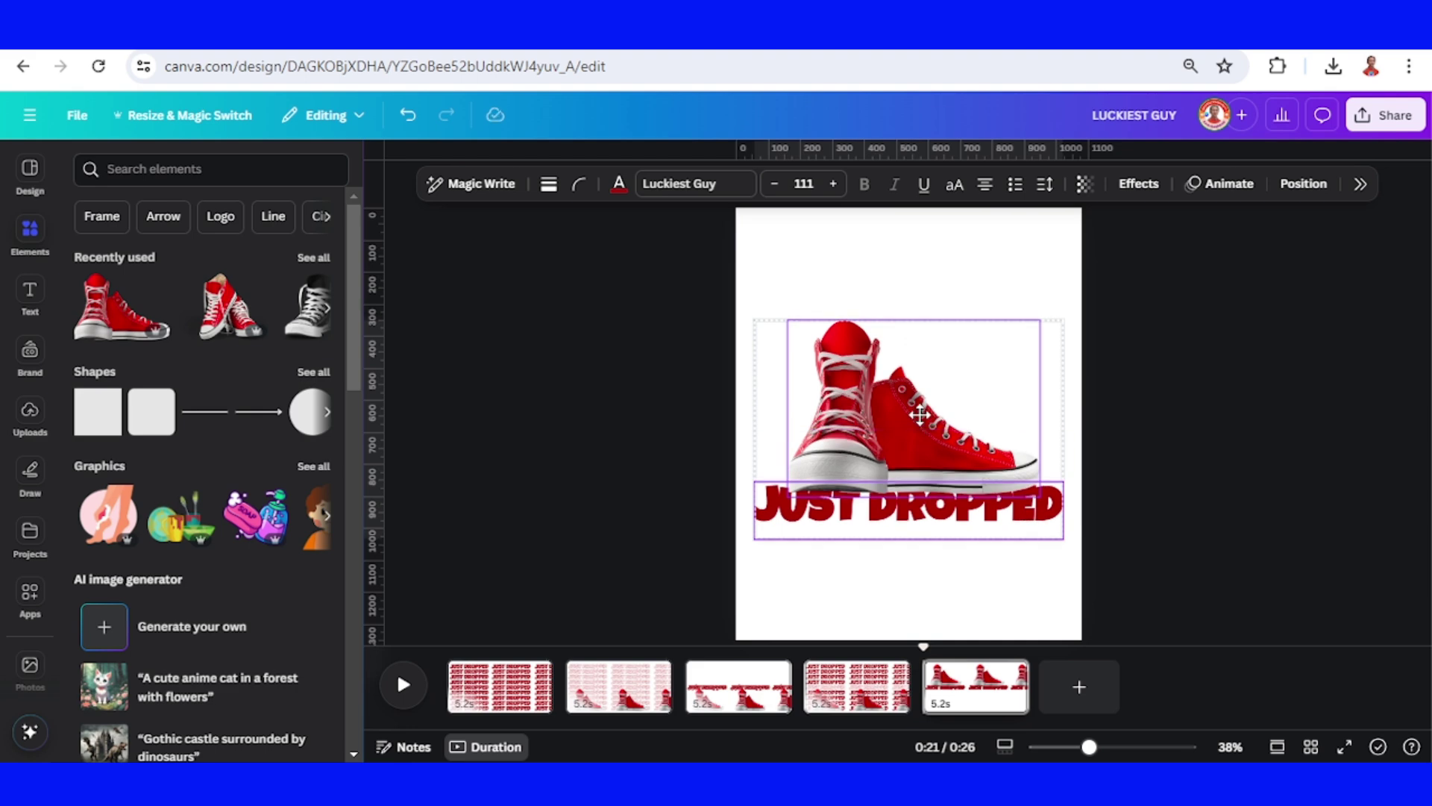
Colour all the JUST DROPPED rows on page 2 dark gray.
left_click(635, 687)
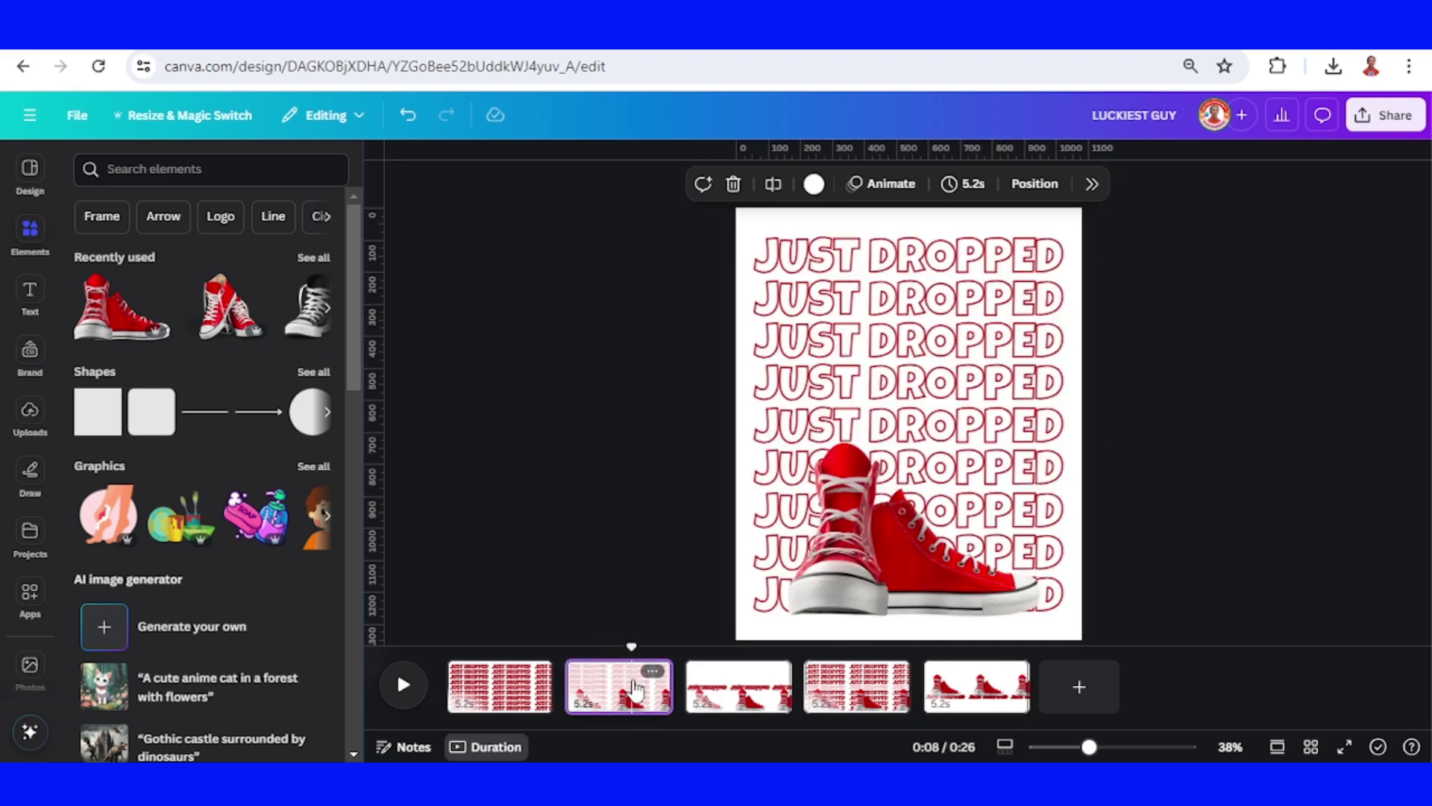
left_click_drag(1139, 206, 1059, 641)
left_click(563, 185)
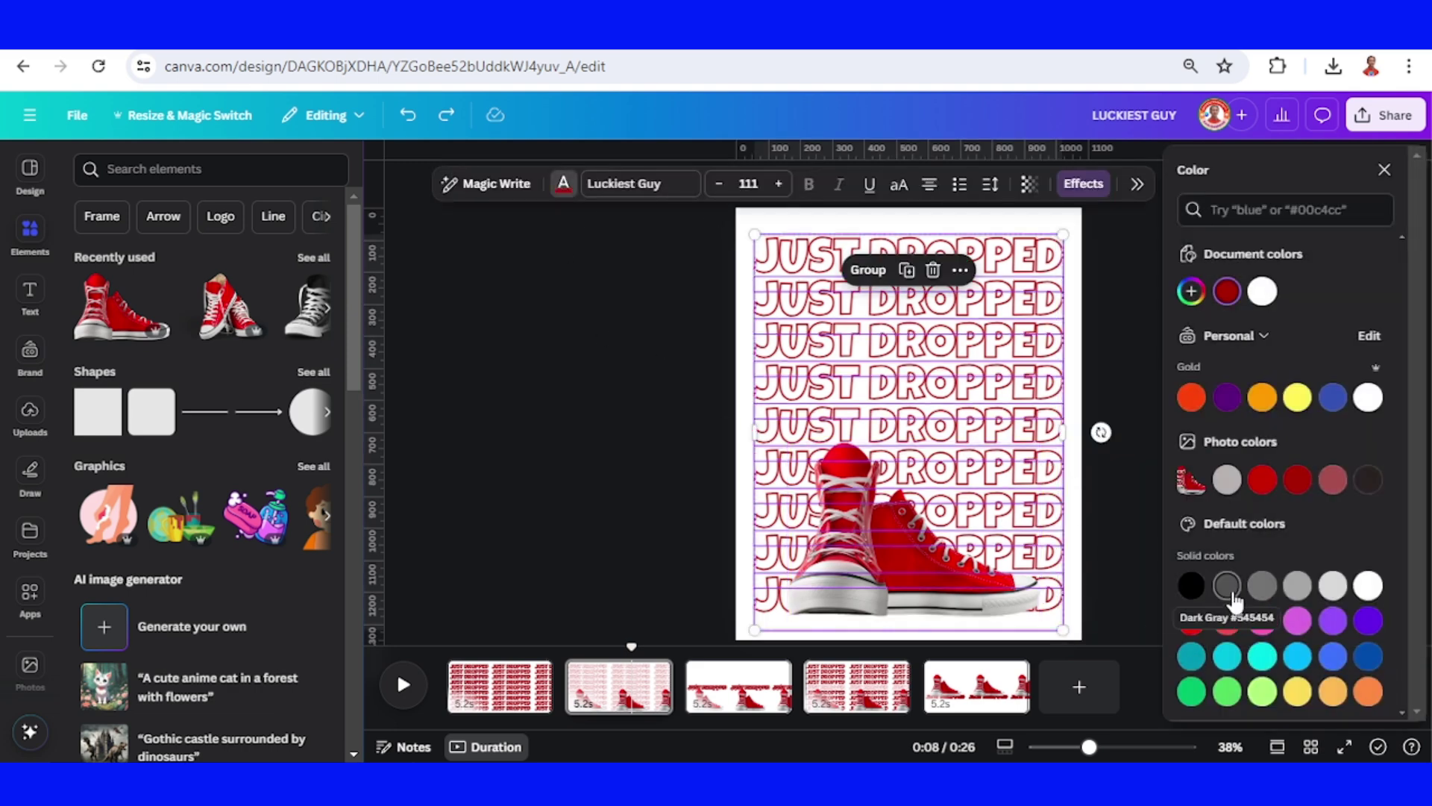
left_click(1228, 588)
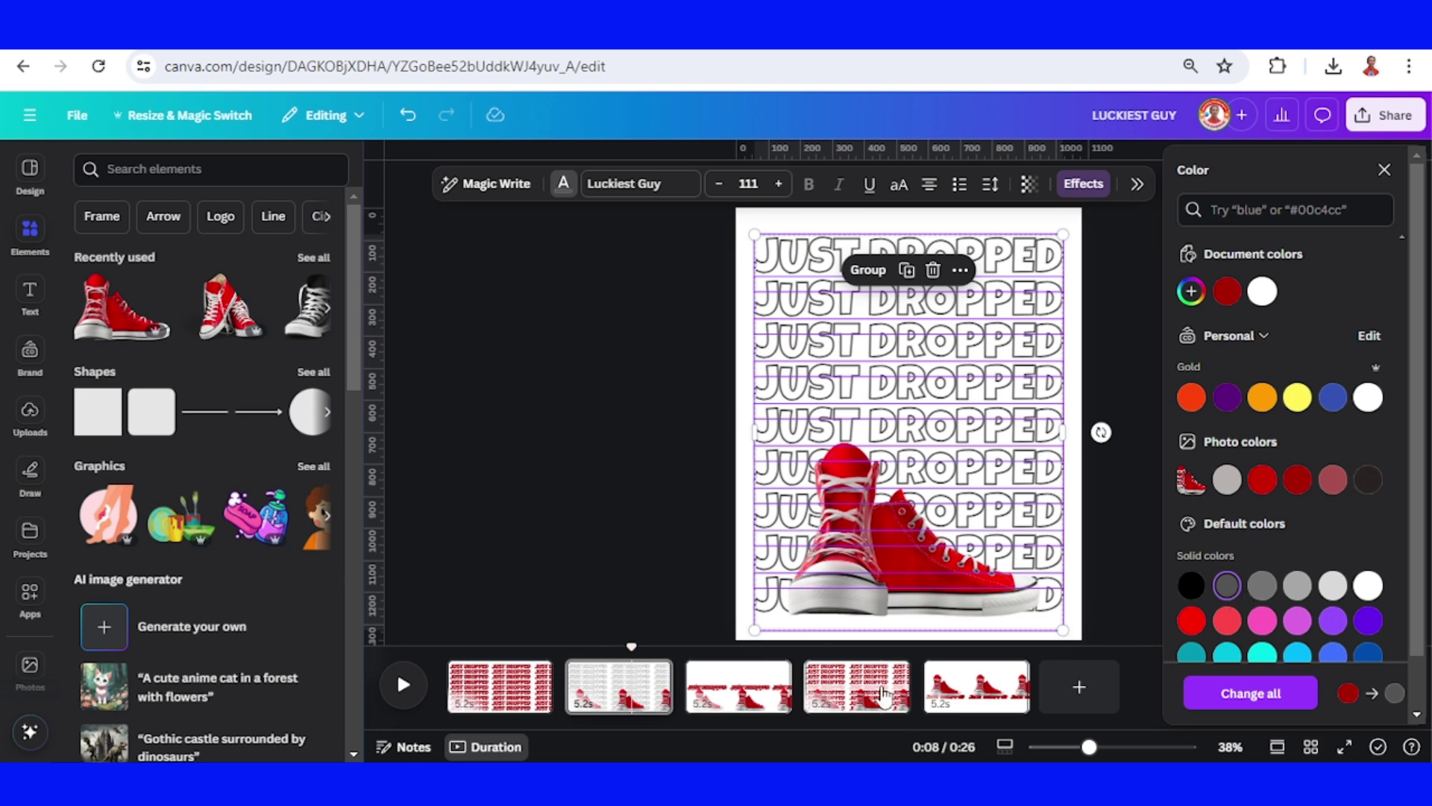
On page 4, colour the top four and lower solid rows black, leaving the hollow row red.
left_click(882, 694)
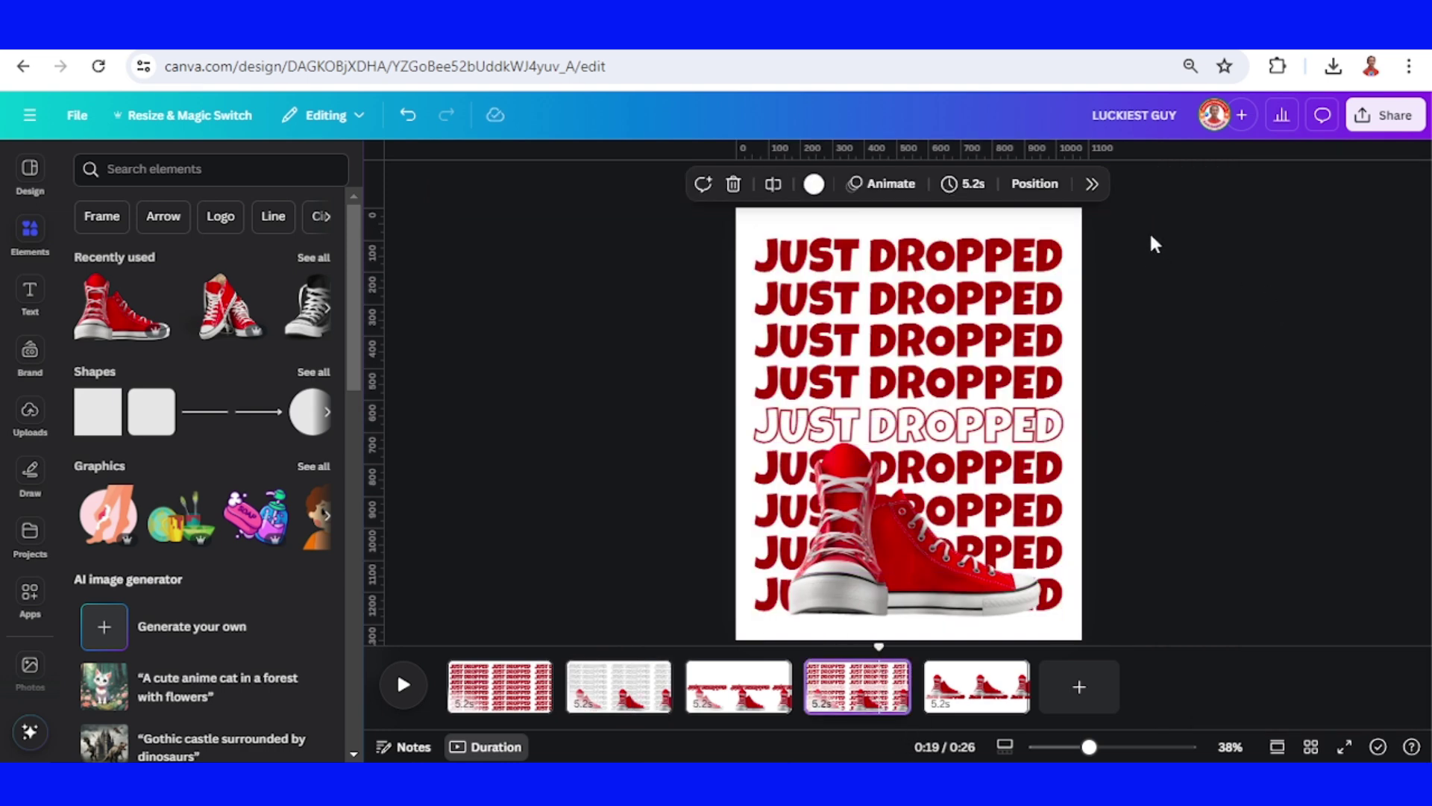
left_click_drag(1151, 231, 746, 388)
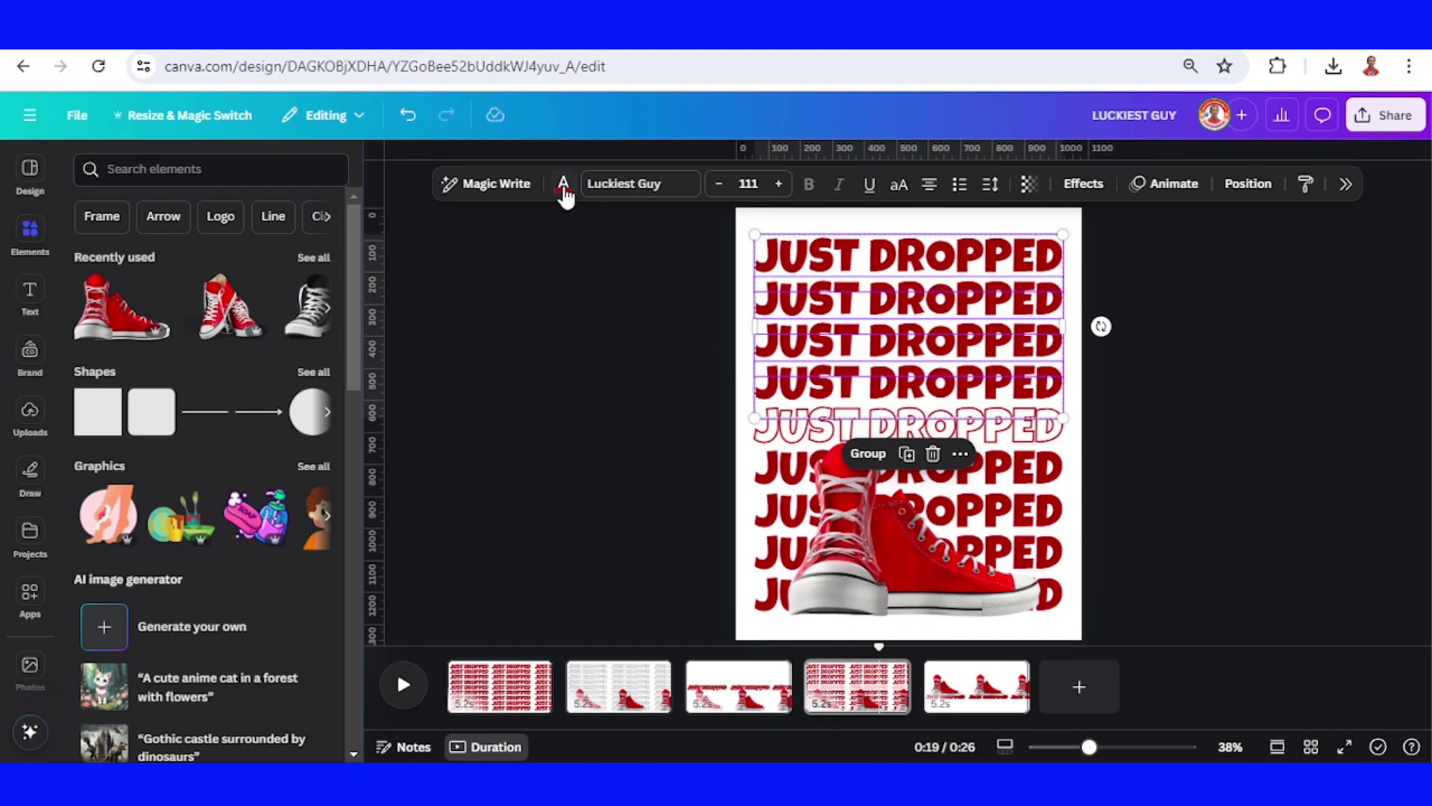
left_click(564, 191)
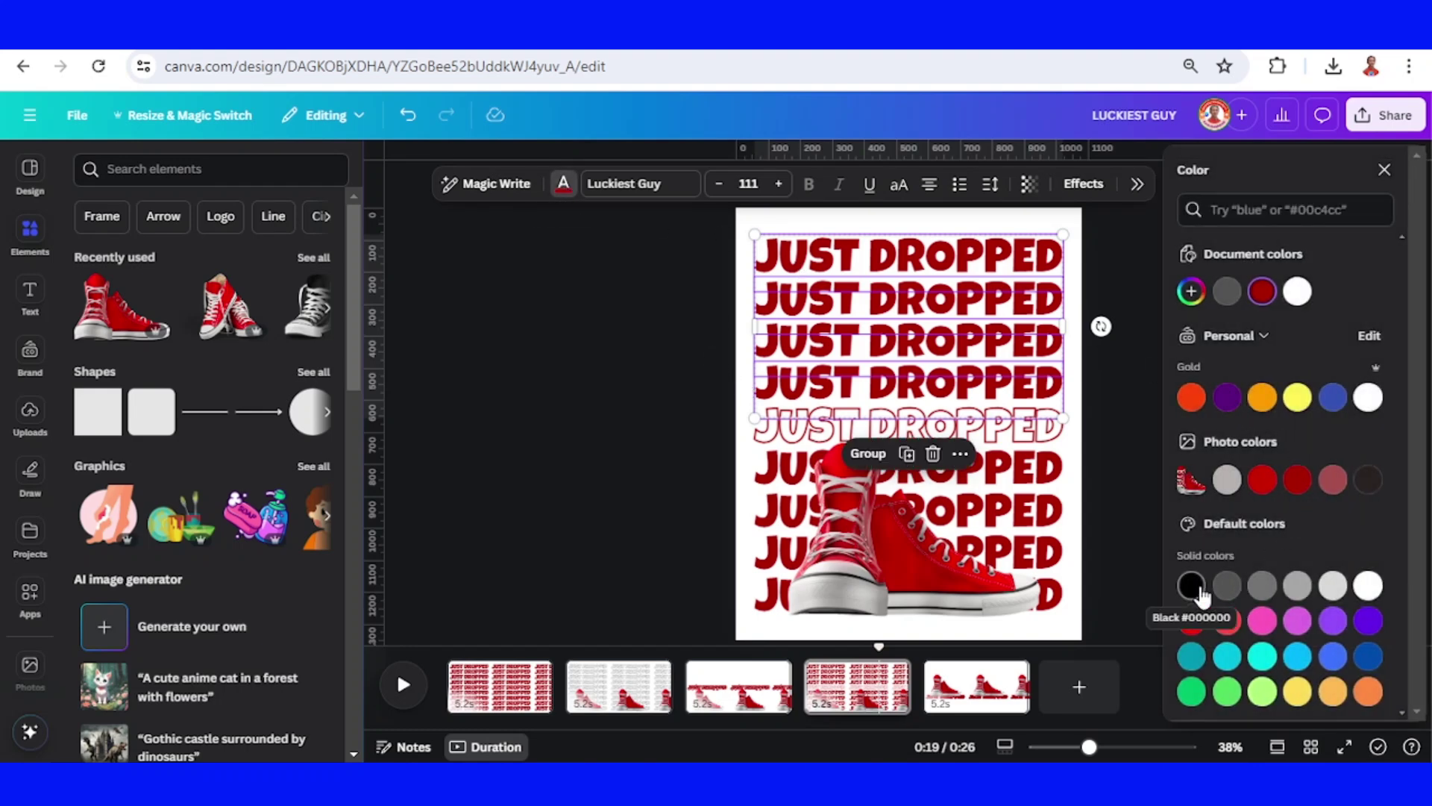
left_click(1192, 586)
left_click_drag(1160, 468, 680, 616)
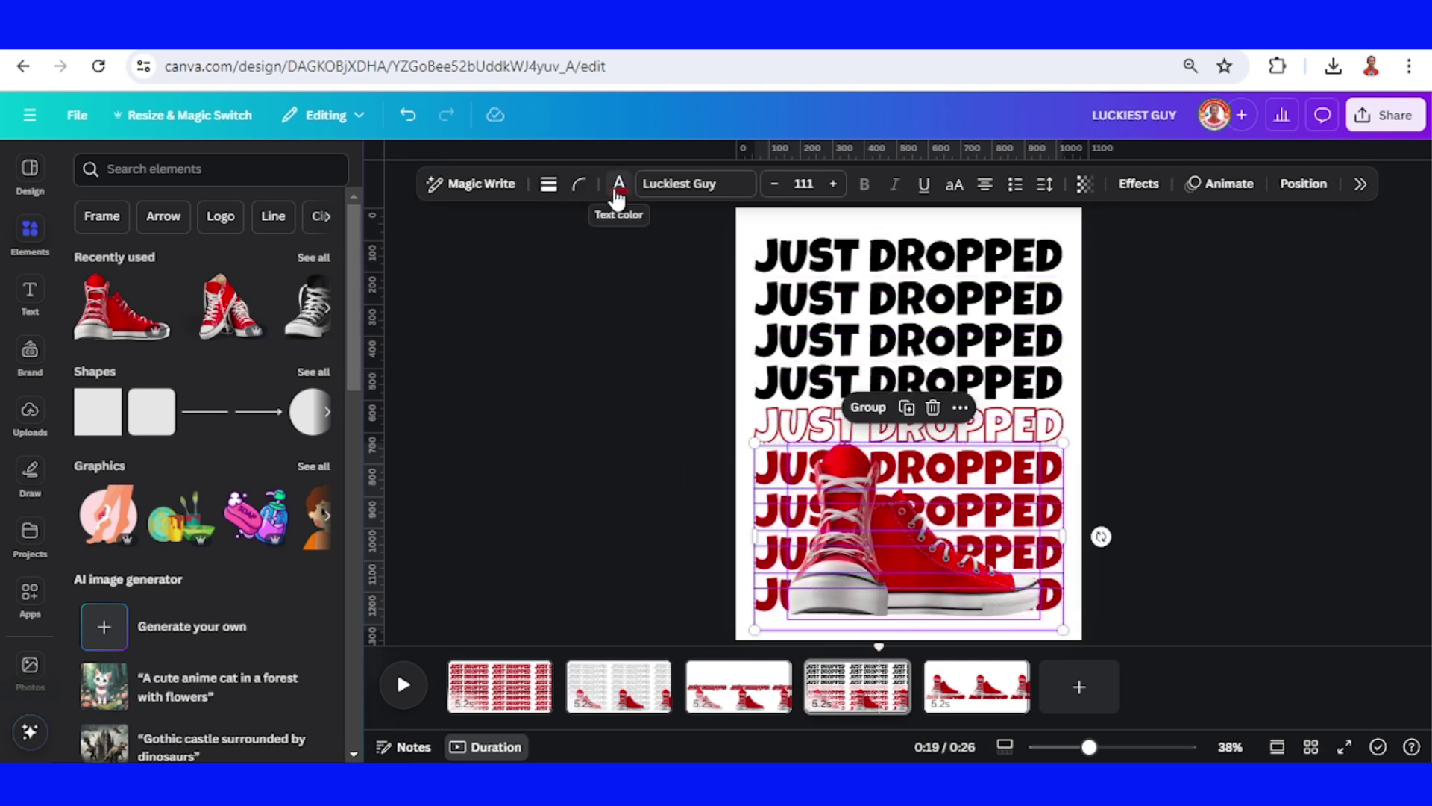
left_click(618, 184)
left_click(1226, 295)
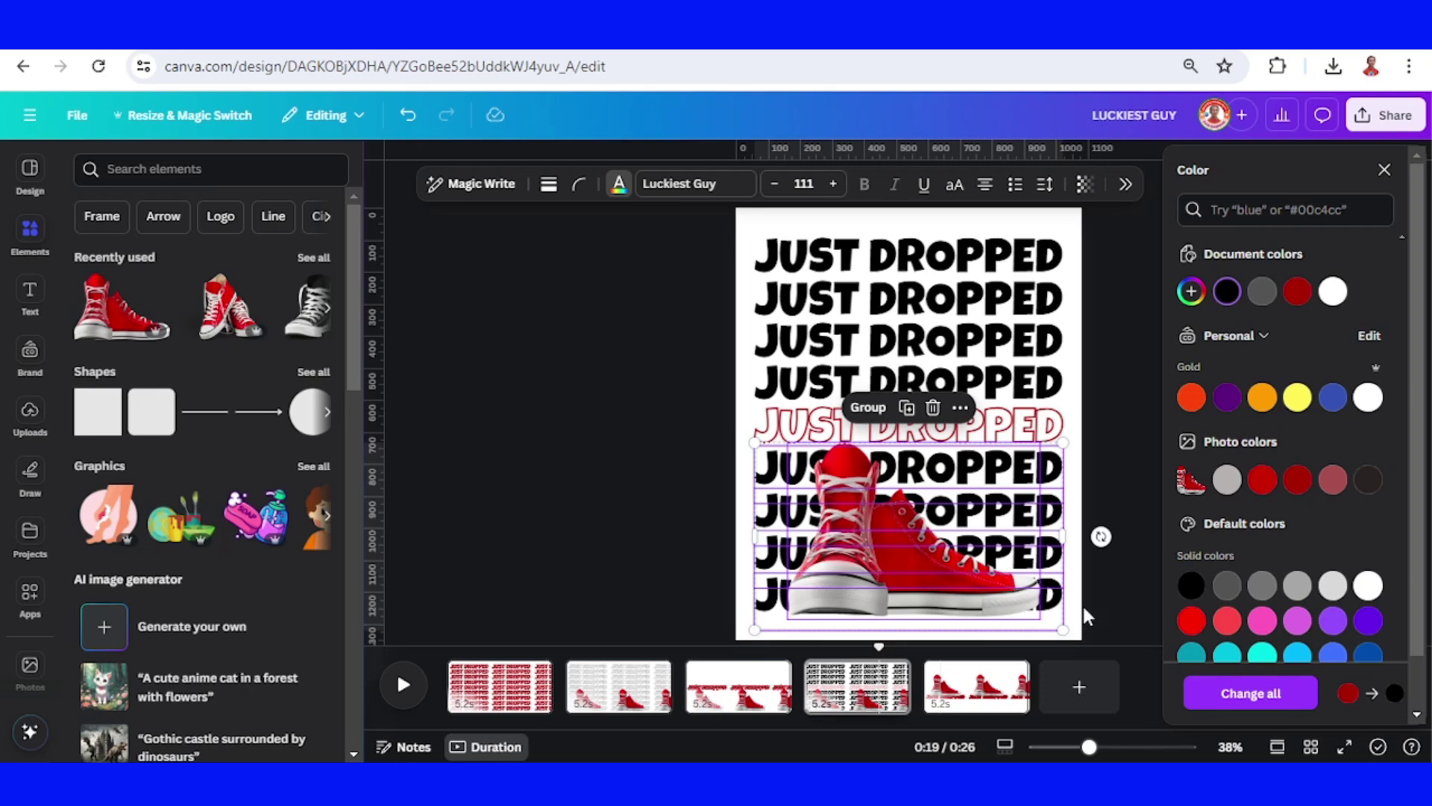
left_click(1134, 571)
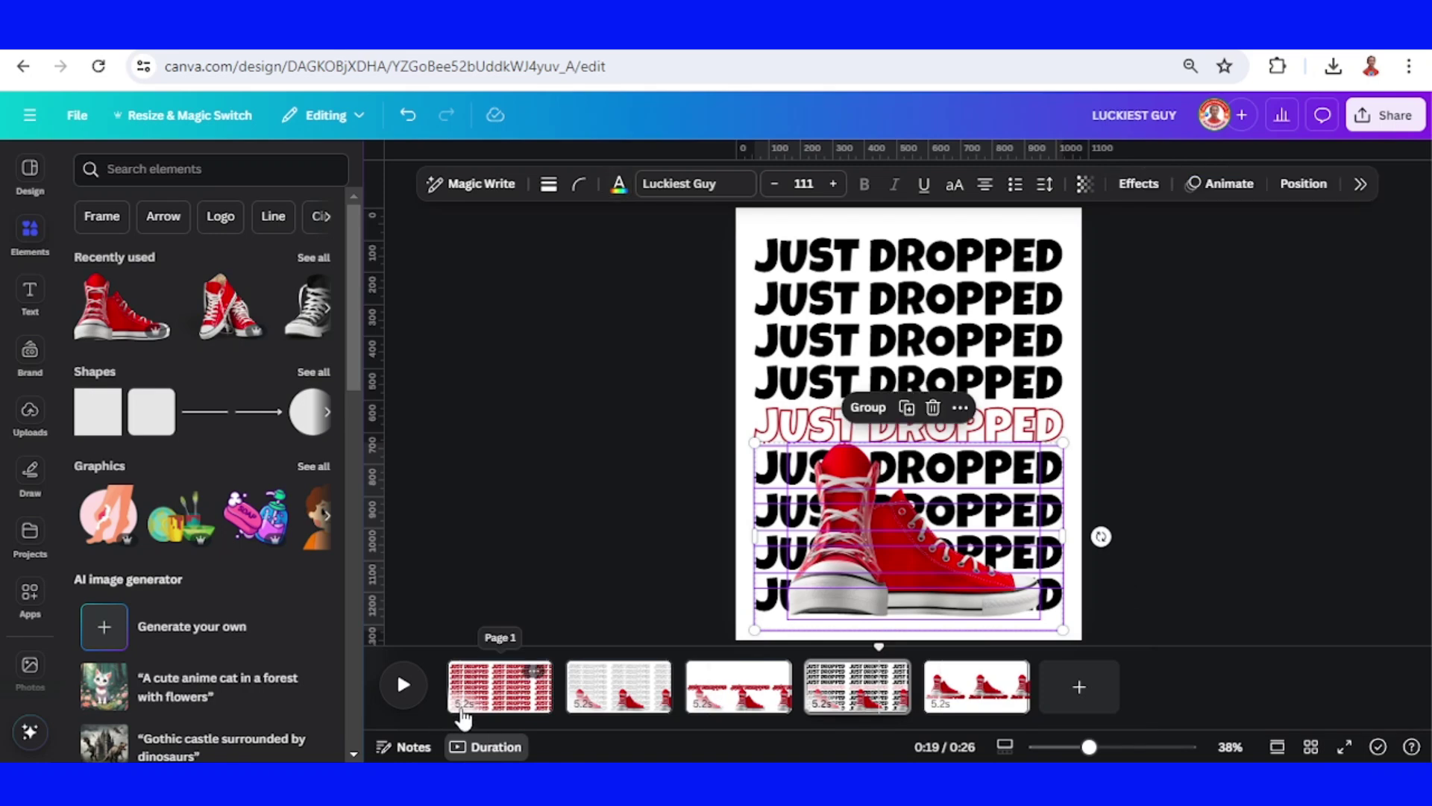
Set the page duration to 1.5 s and apply it to all five pages.
left_click(464, 705)
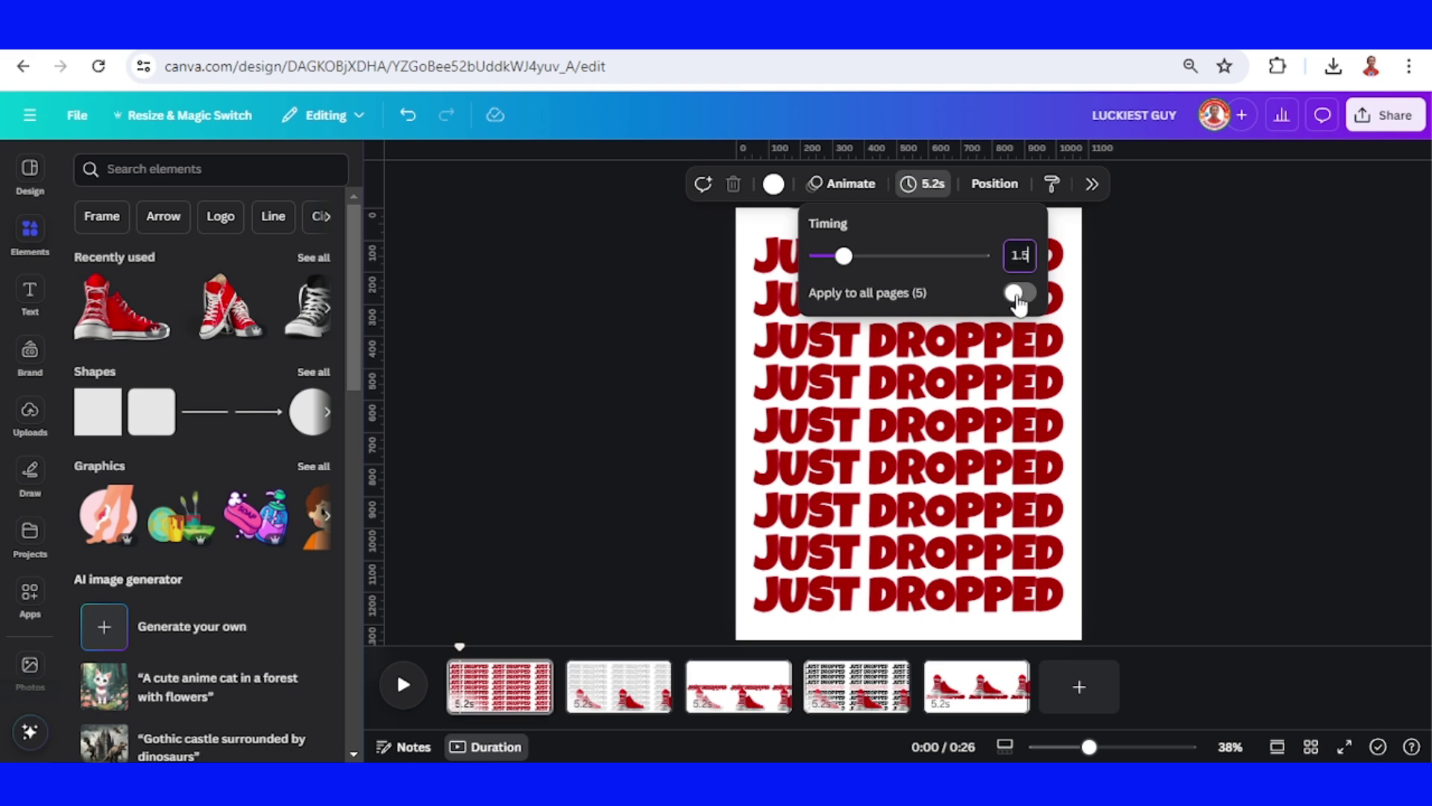
left_click(1019, 293)
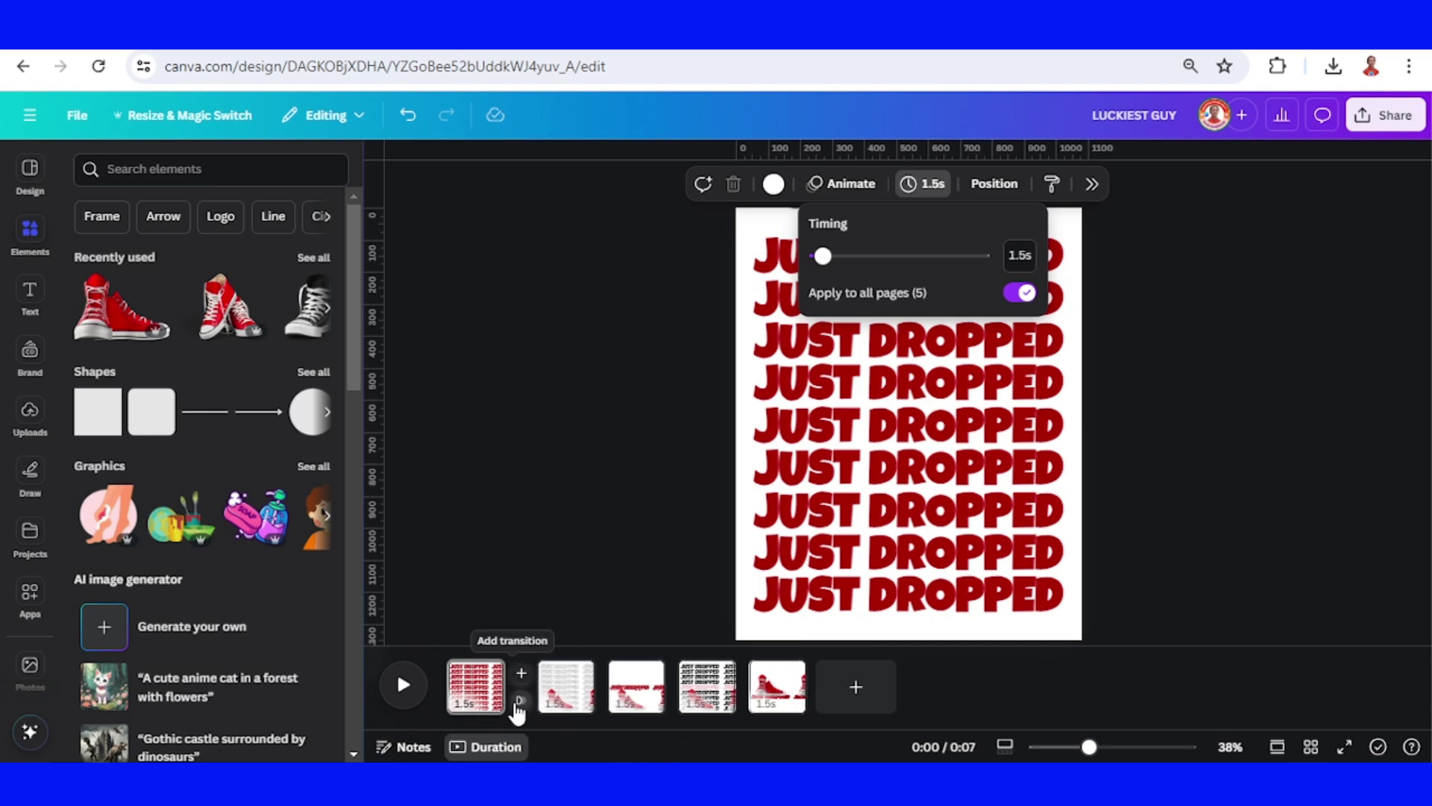
left_click(521, 705)
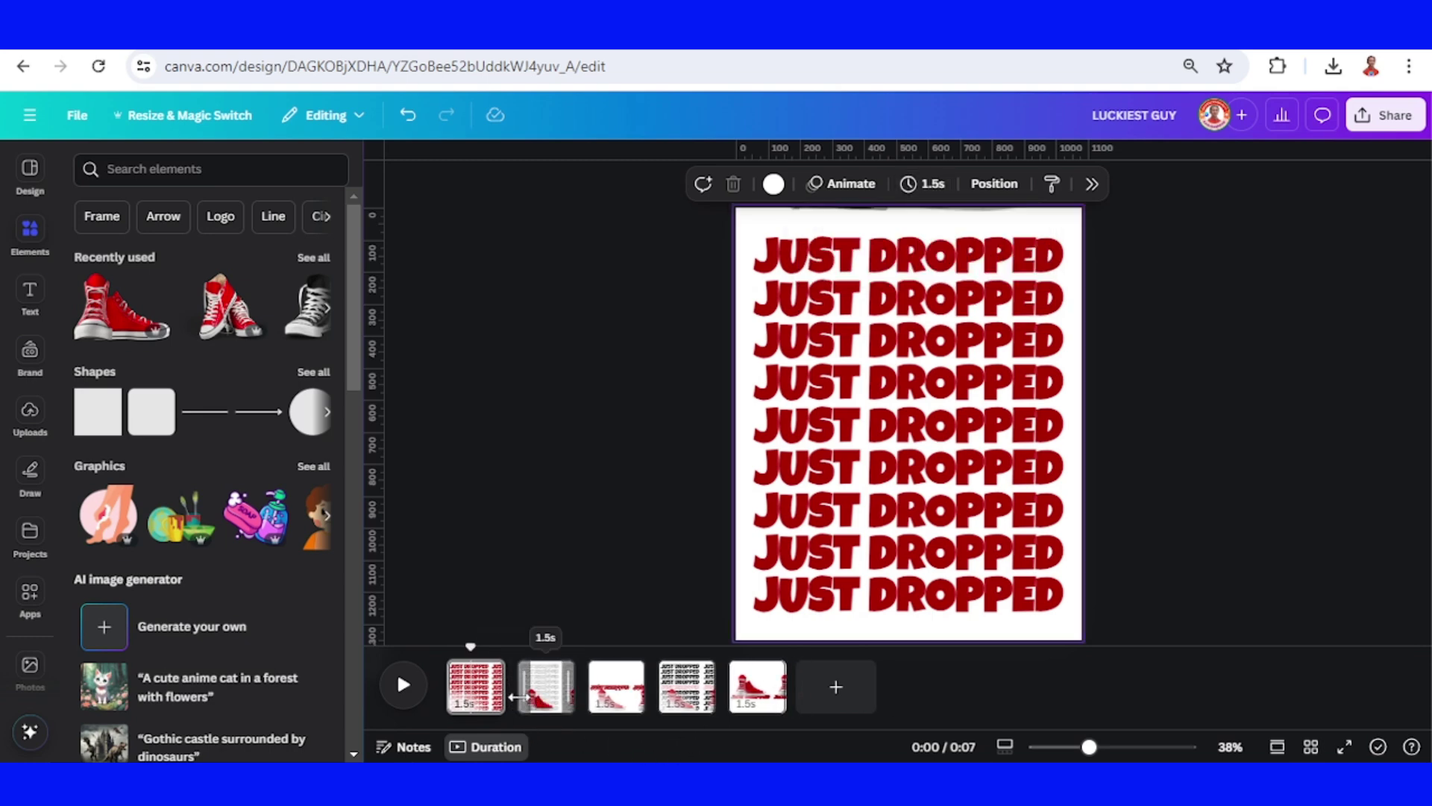
Add a Match & Move transition and apply it between all pages.
left_click(520, 703)
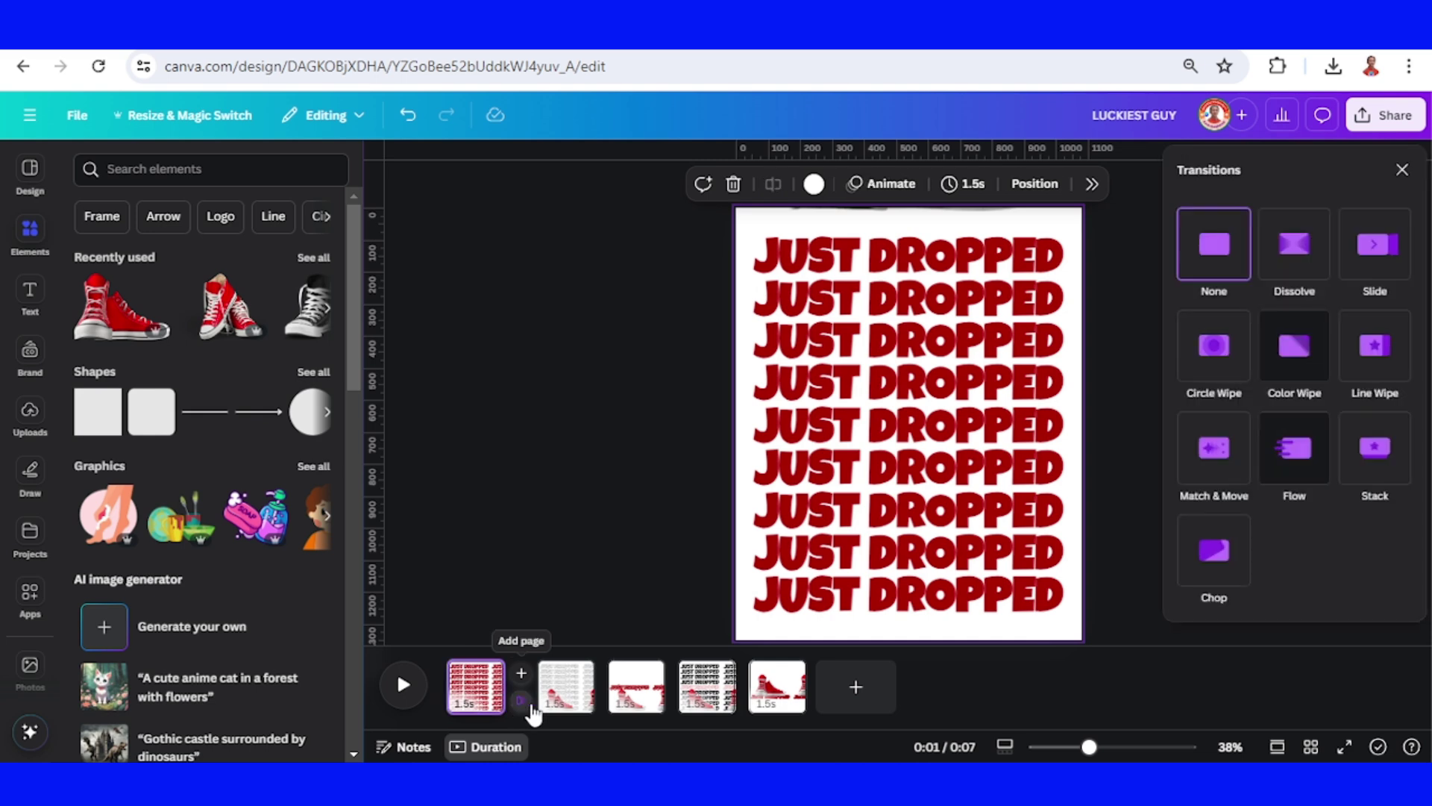
left_click(1214, 449)
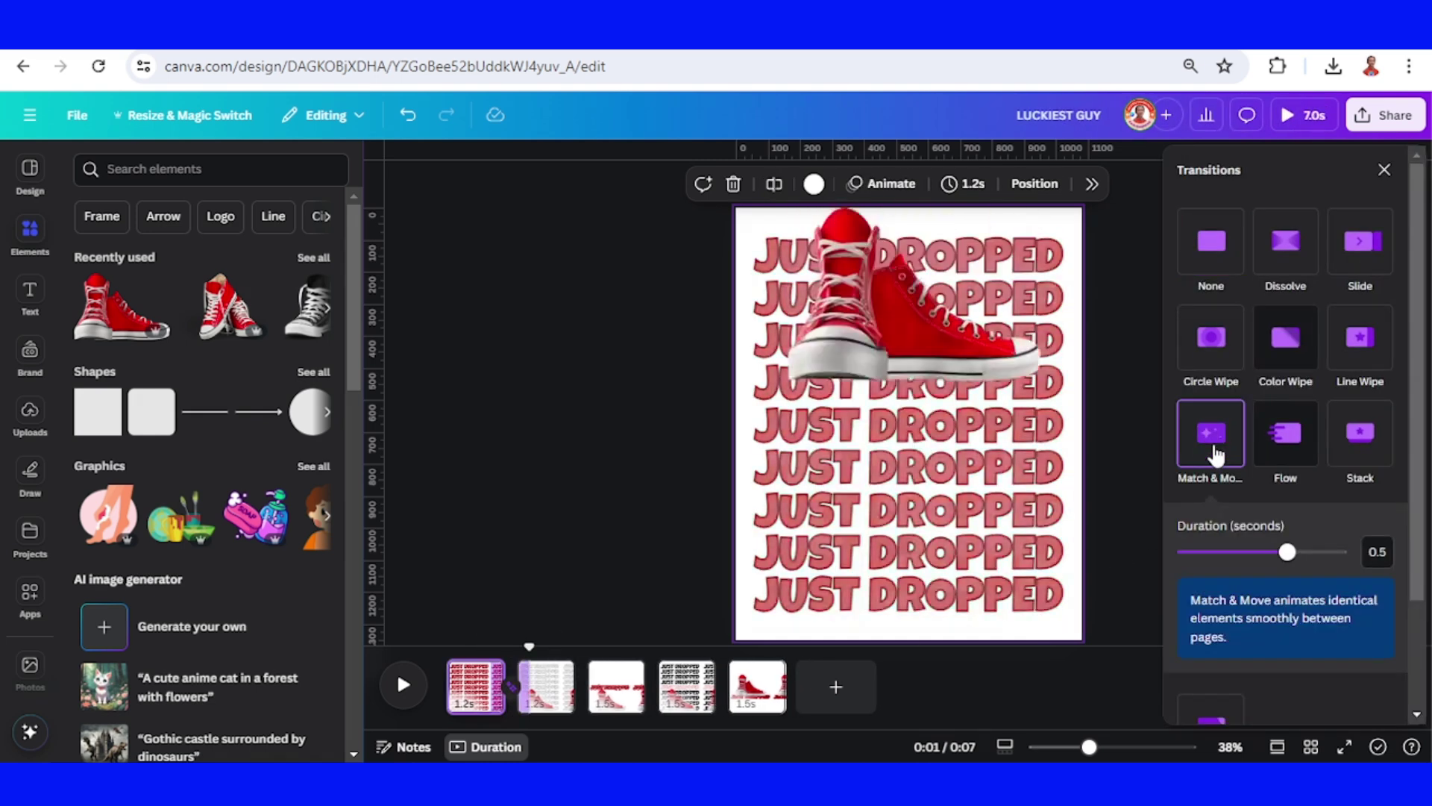
scroll(1286, 551, "down", 2)
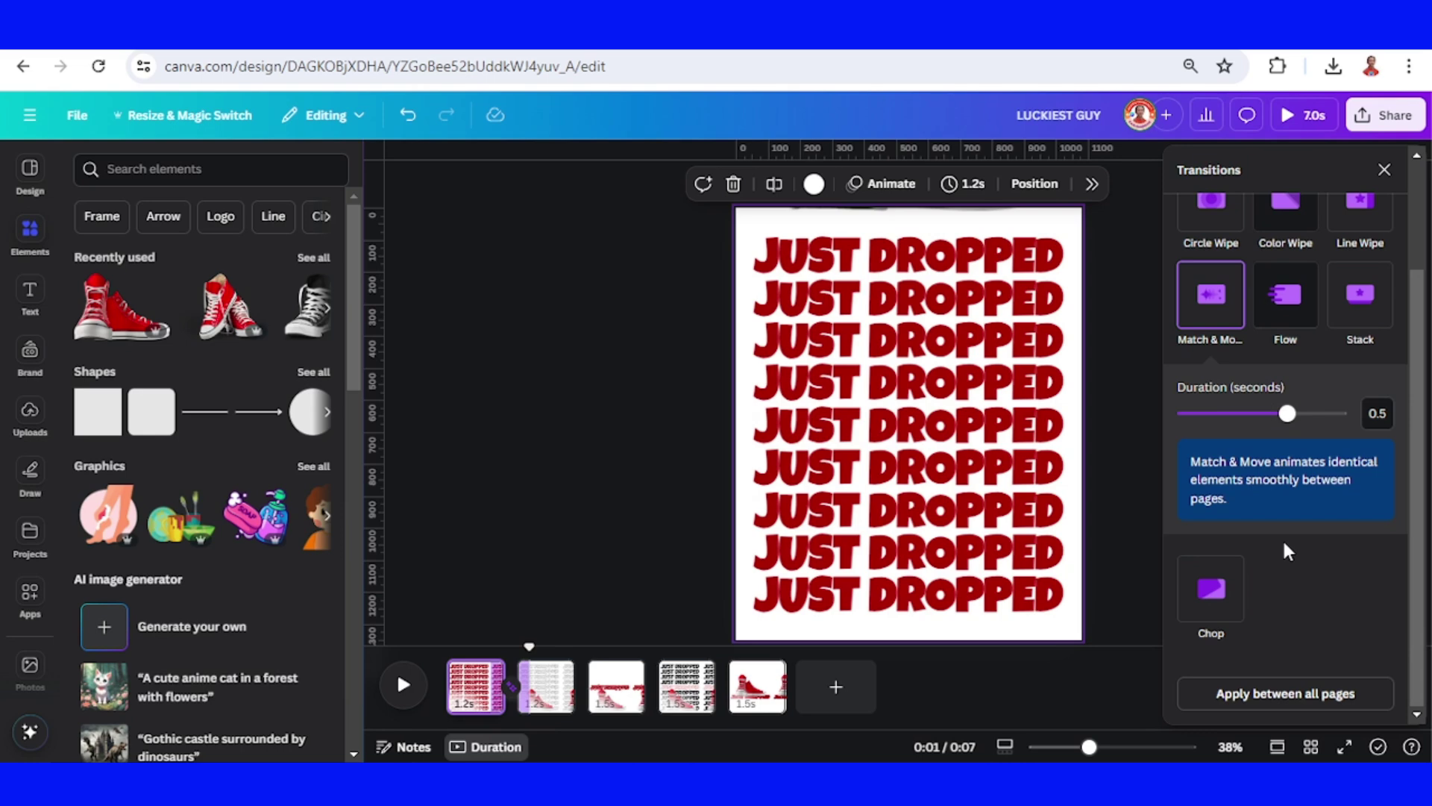
left_click(1310, 692)
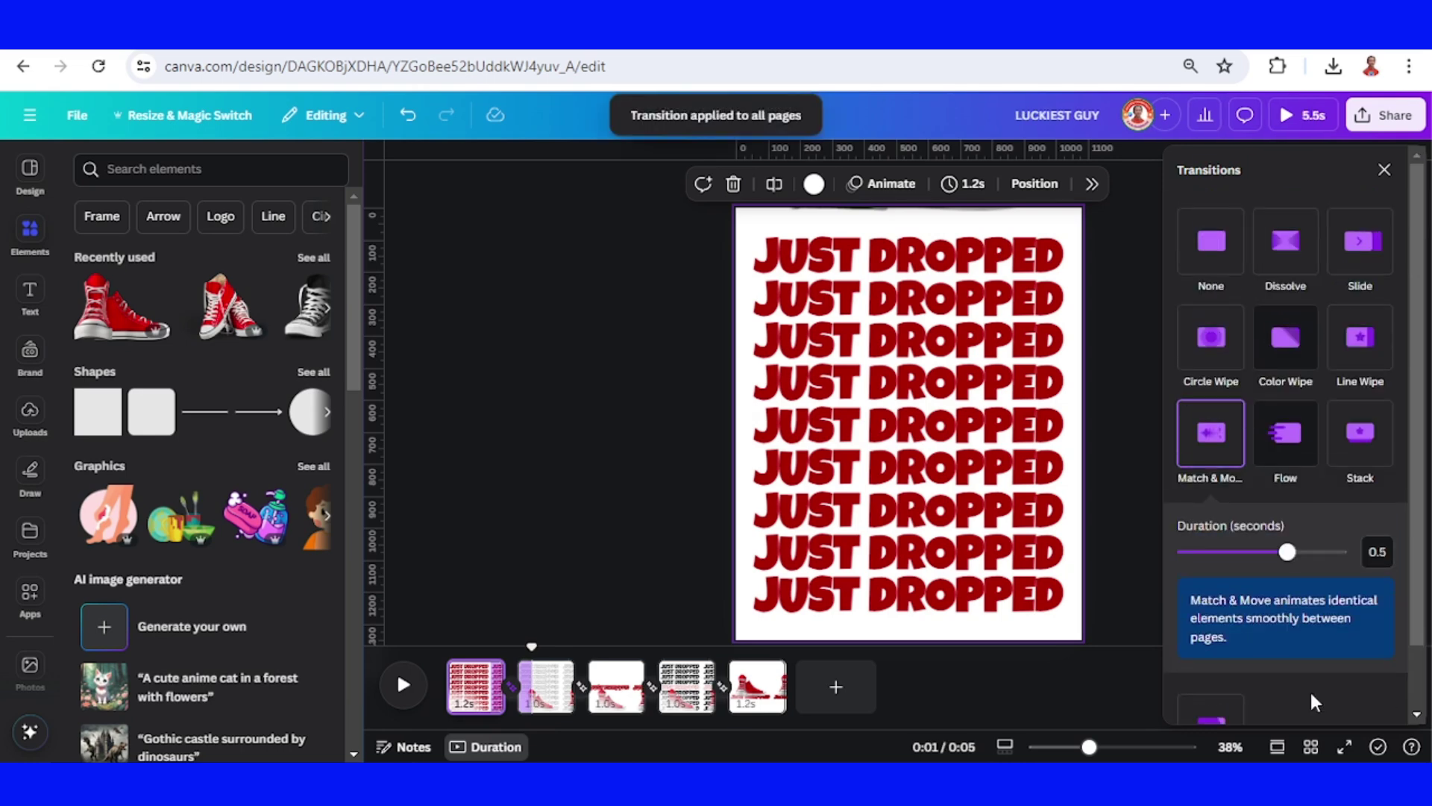
Give only the final sneaker page a 5-second duration, keeping the other pages at 1.2 s.
left_click(748, 705)
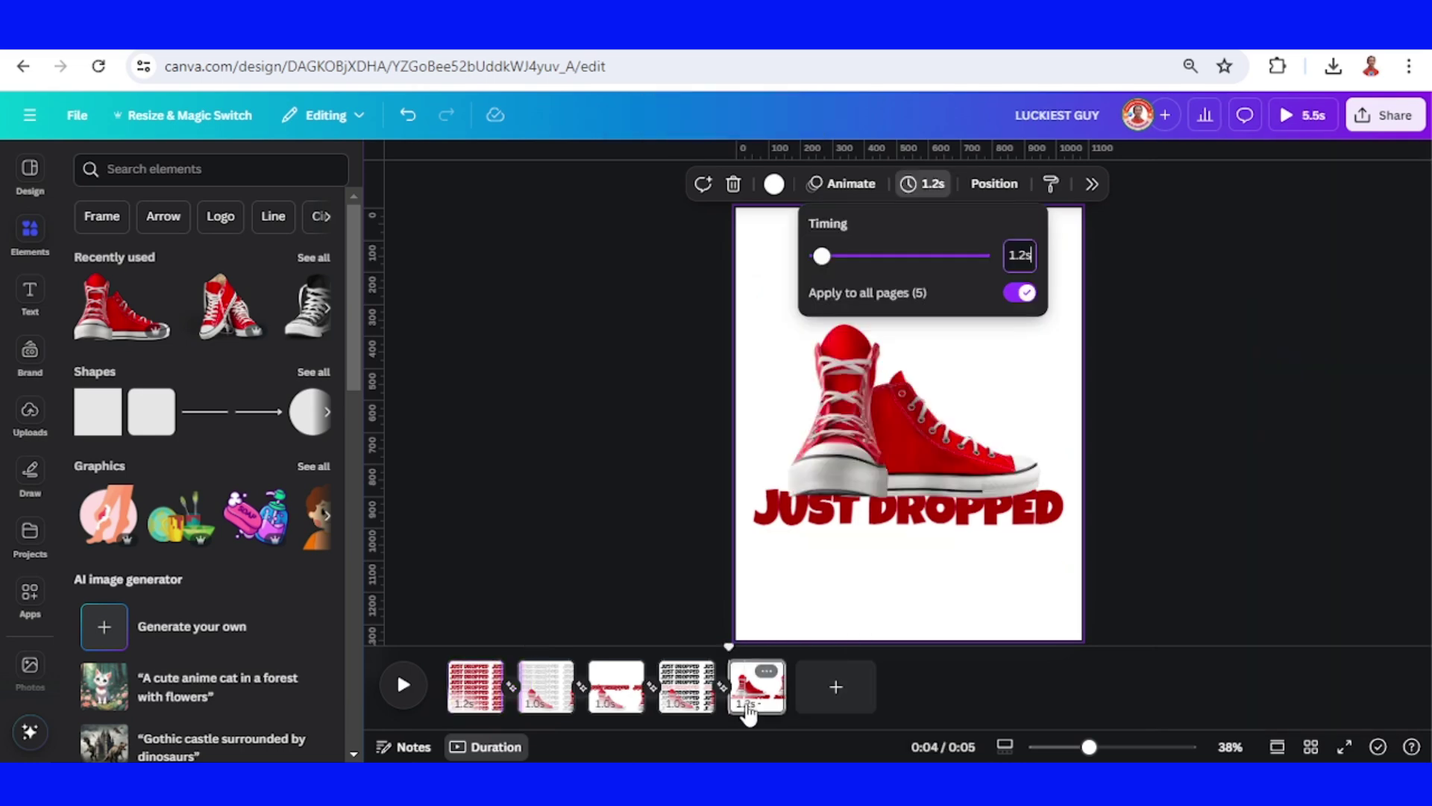
left_click(1019, 293)
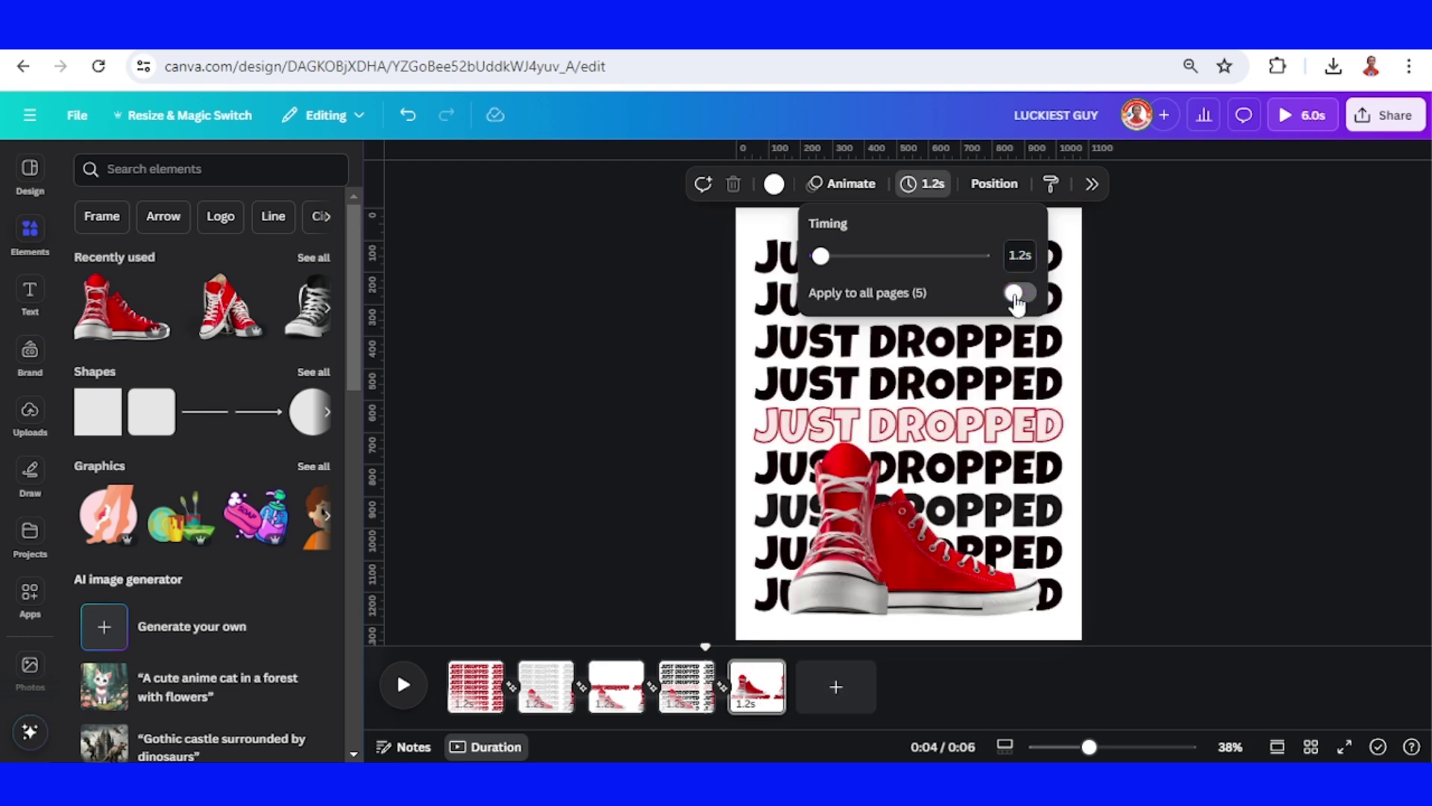
left_click(1028, 248)
type("5")
key("Return")
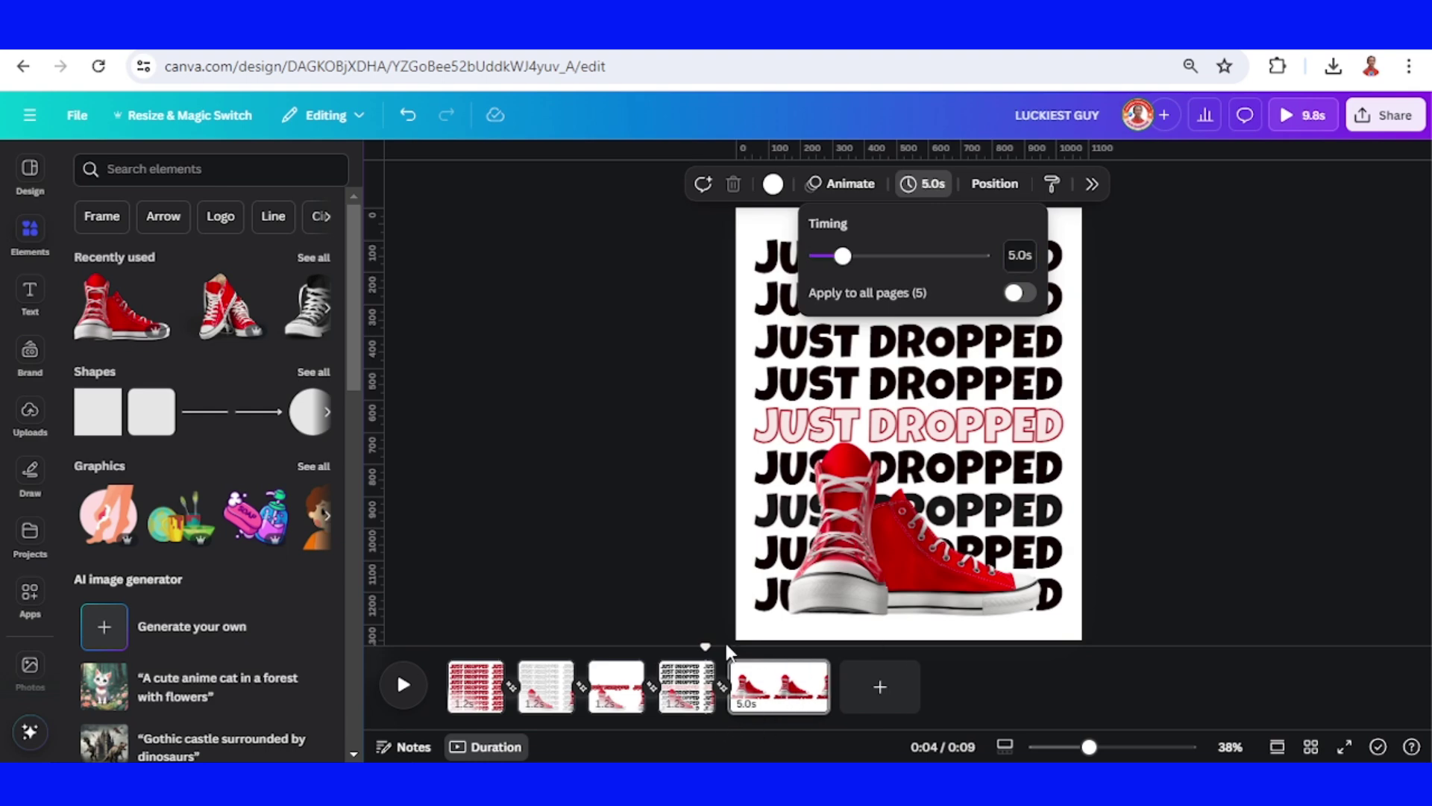
left_click(456, 675)
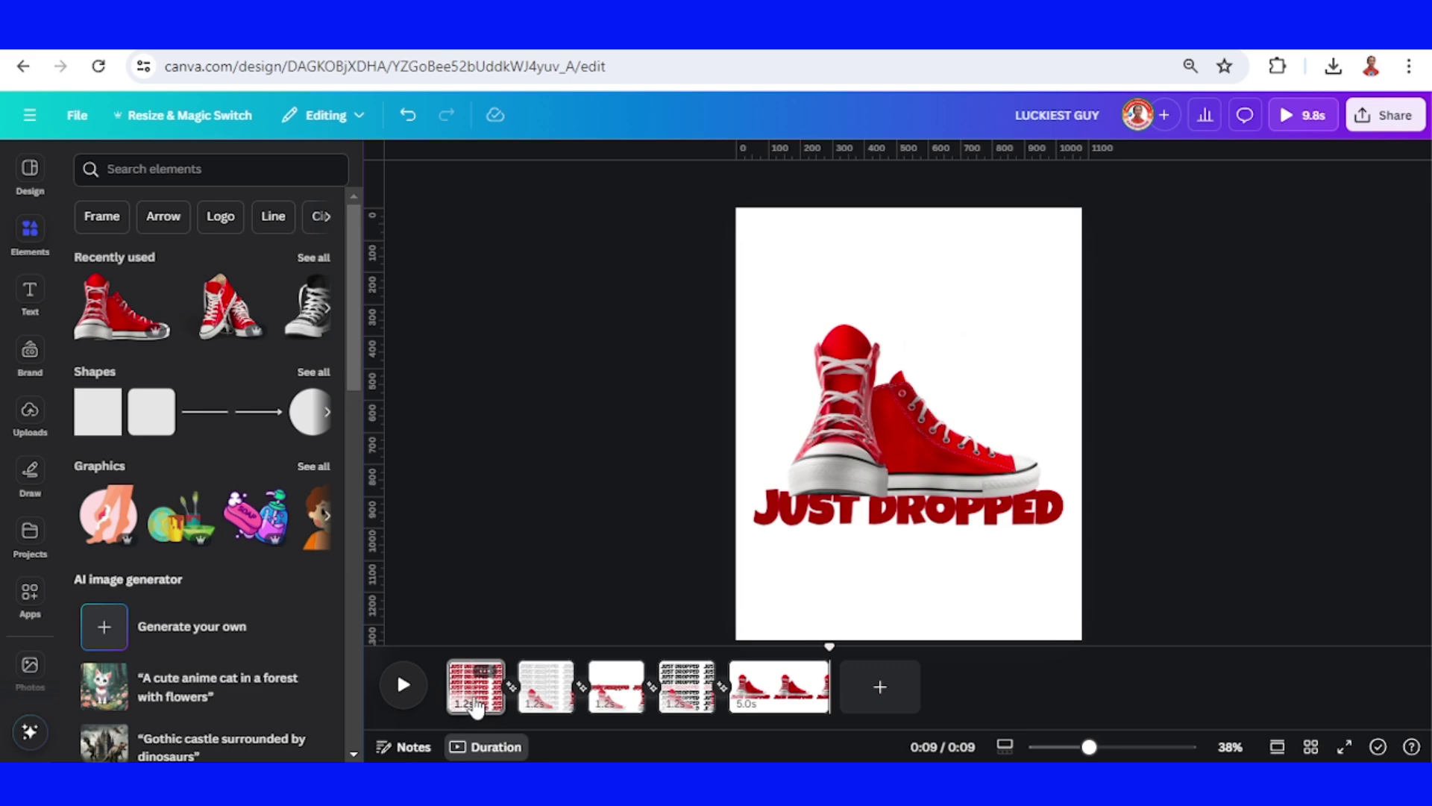
Return to page 1 and open the Share this design panel.
left_click(683, 705)
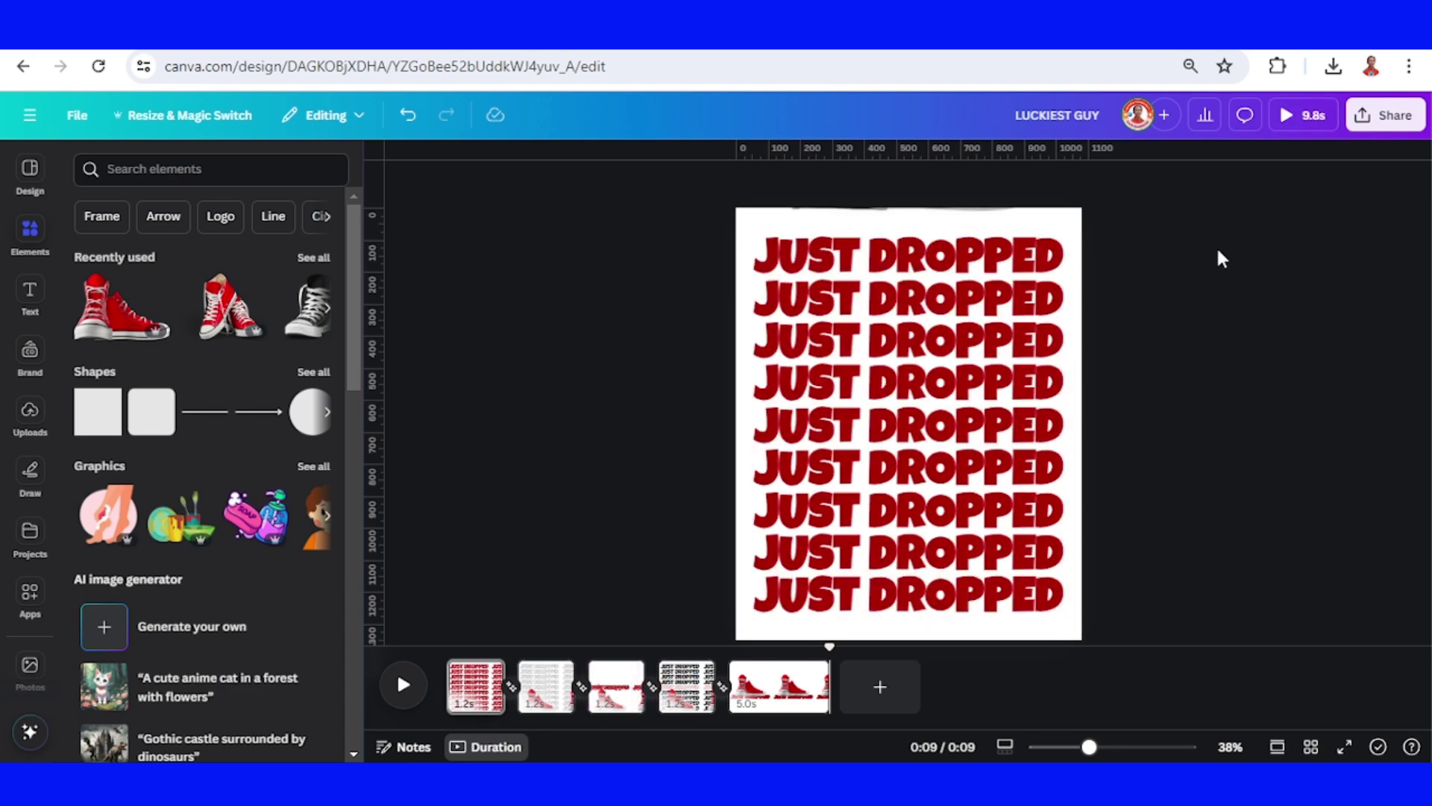
left_click(1385, 115)
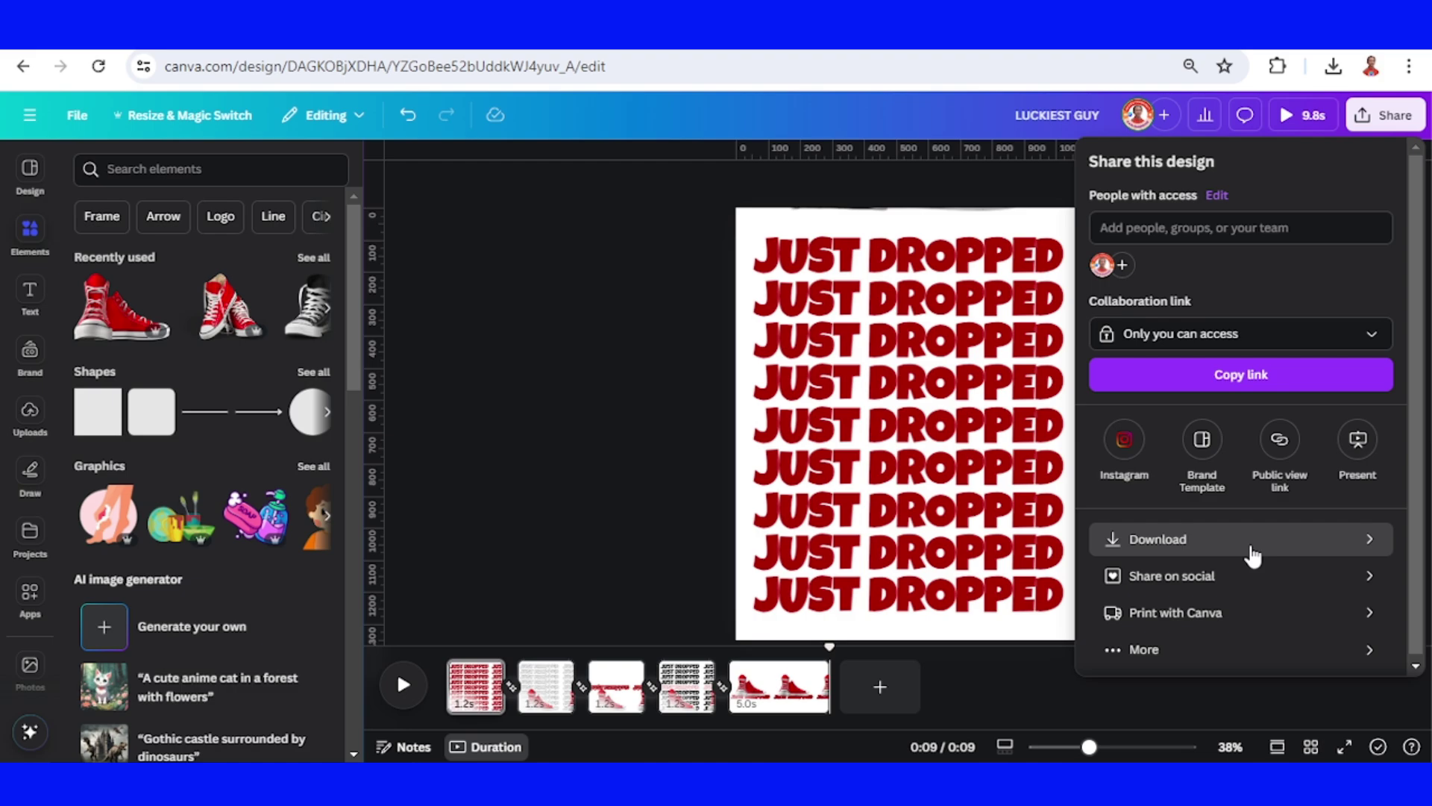